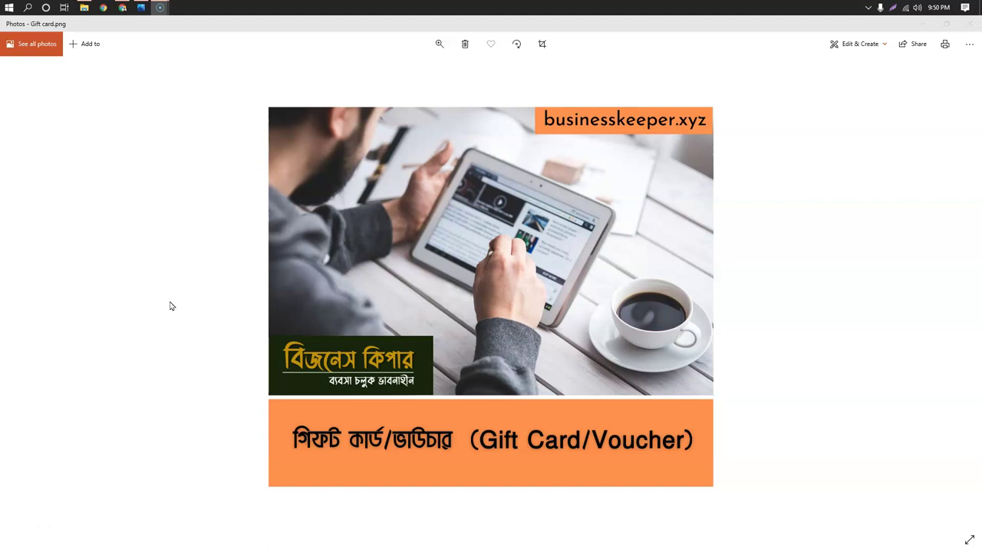
# Switch to the Business Keeper demo in the browser, go to the gift card list and start a new gift card.
pyautogui.click(122, 8)
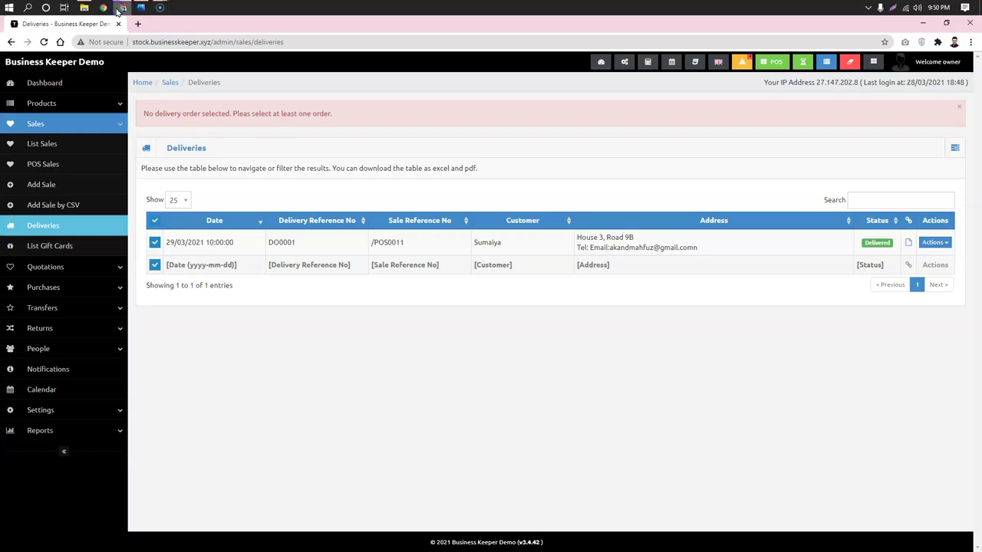
pyautogui.click(51, 87)
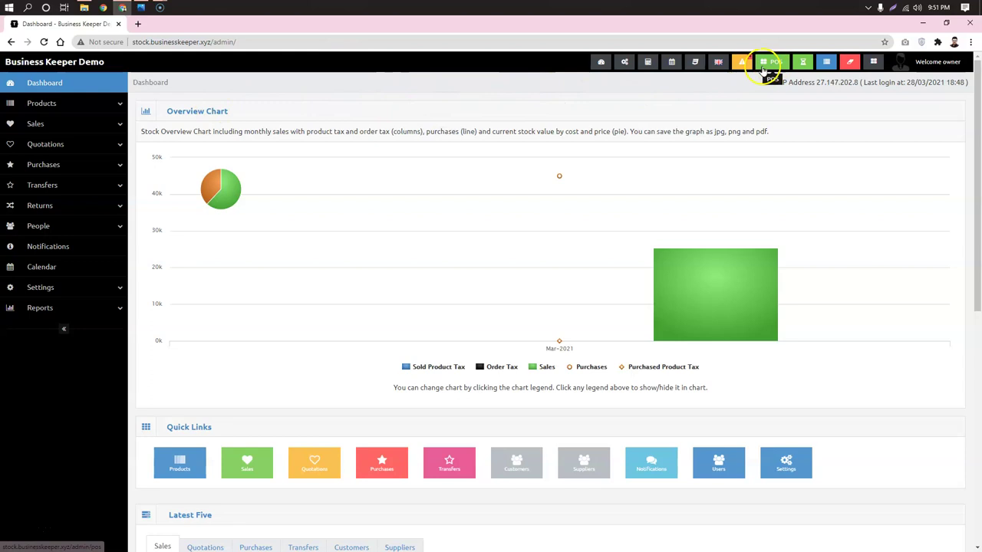
pyautogui.click(81, 125)
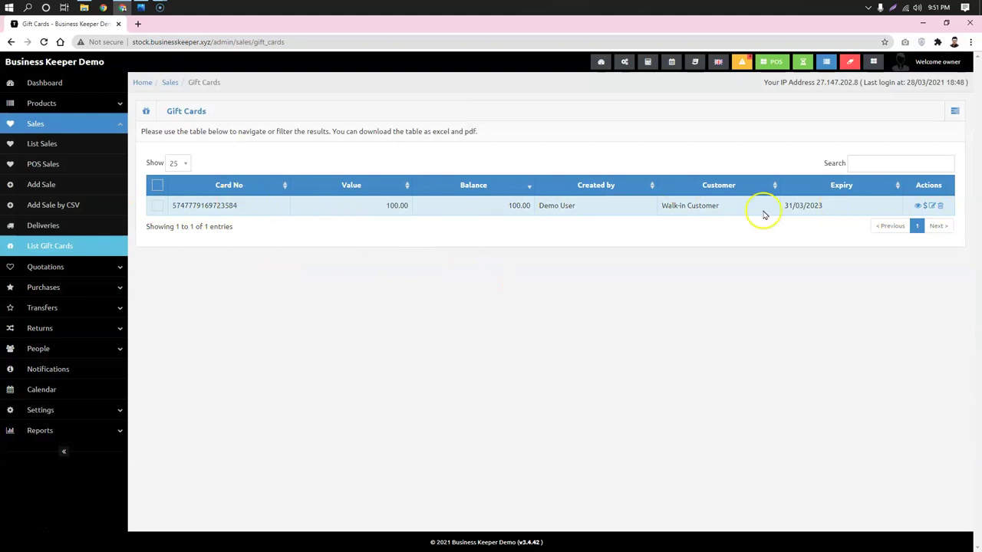
pyautogui.click(954, 110)
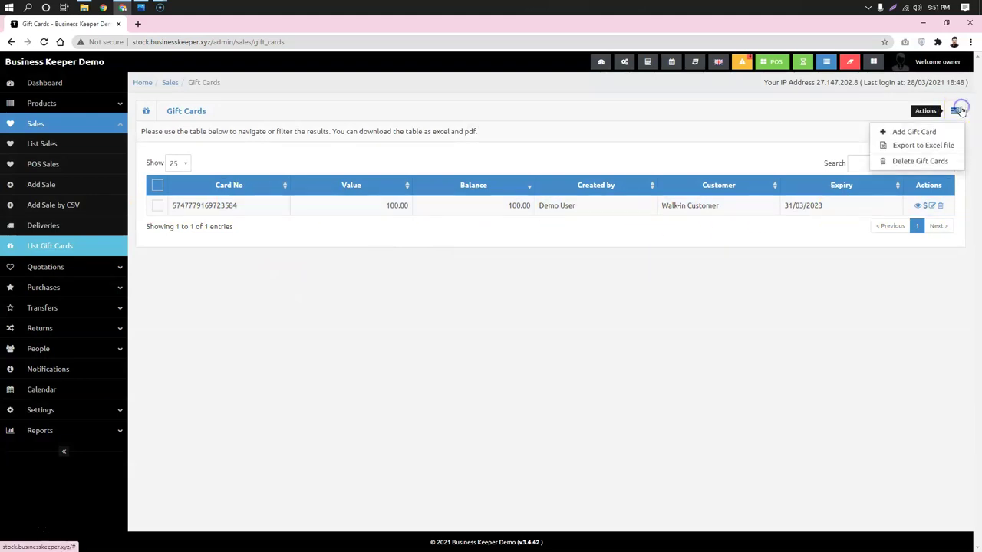
pyautogui.click(911, 135)
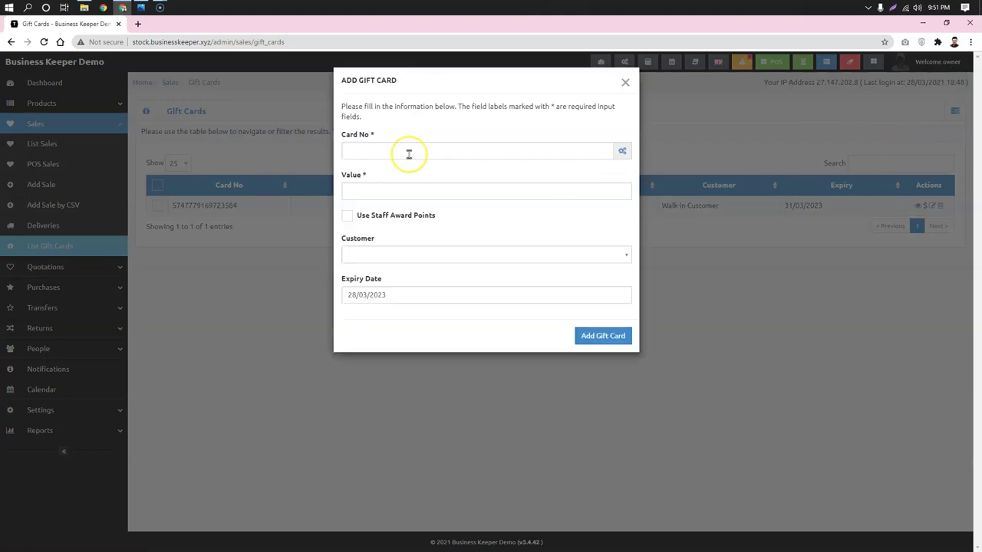
# Generate a random card number for the new gift card and set its value to 1000.
pyautogui.click(407, 152)
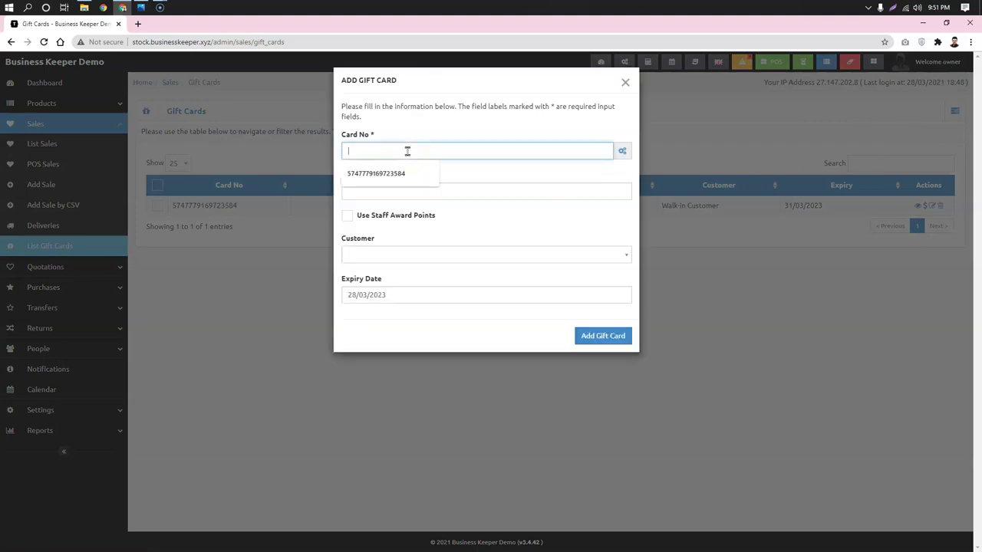
pyautogui.click(622, 151)
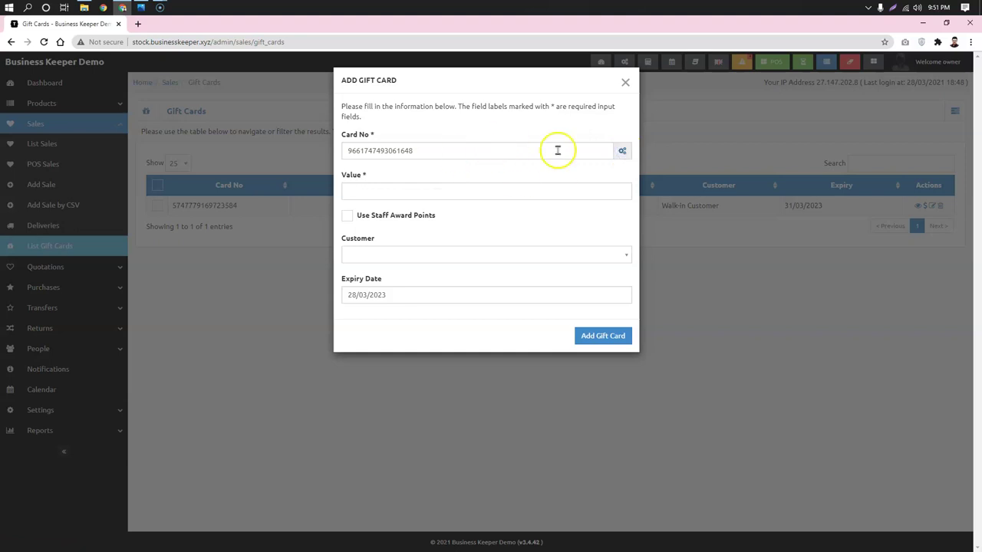
pyautogui.click(441, 188)
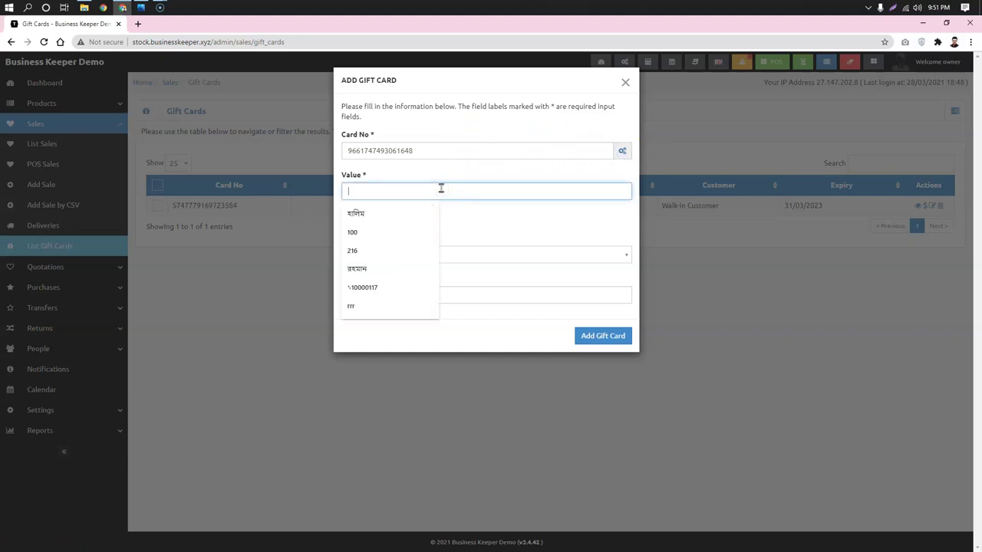
pyautogui.write('1000')
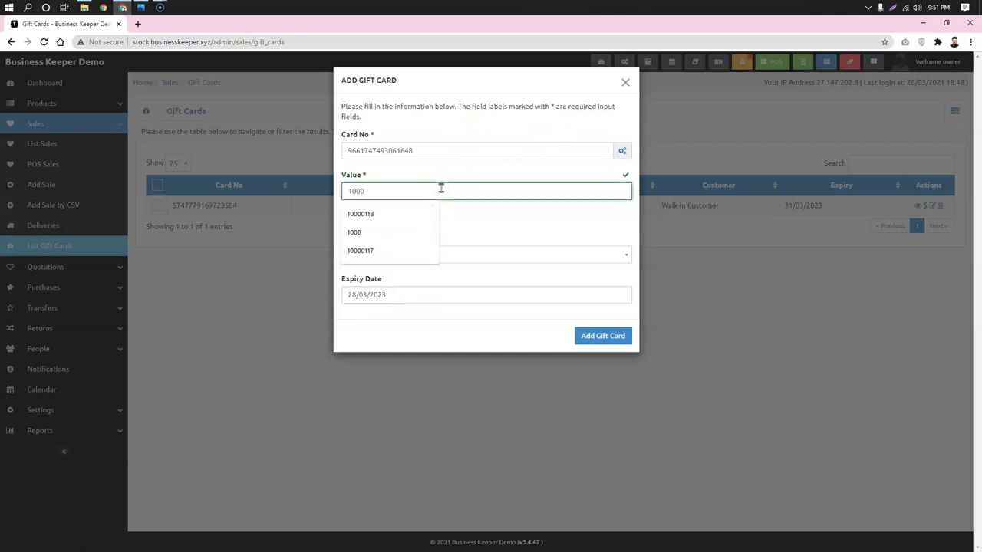
pyautogui.click(472, 176)
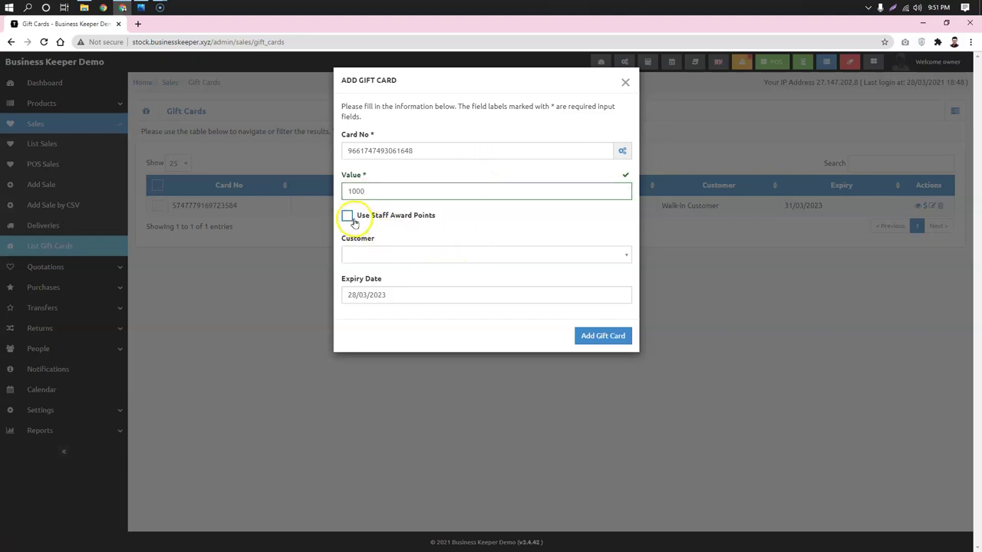
# Assign the gift card to the customer by name, set its expiry date to 31/03/2023 and add the card.
pyautogui.click(424, 250)
pyautogui.write('sum')
pyautogui.press('Return')
pyautogui.click(438, 296)
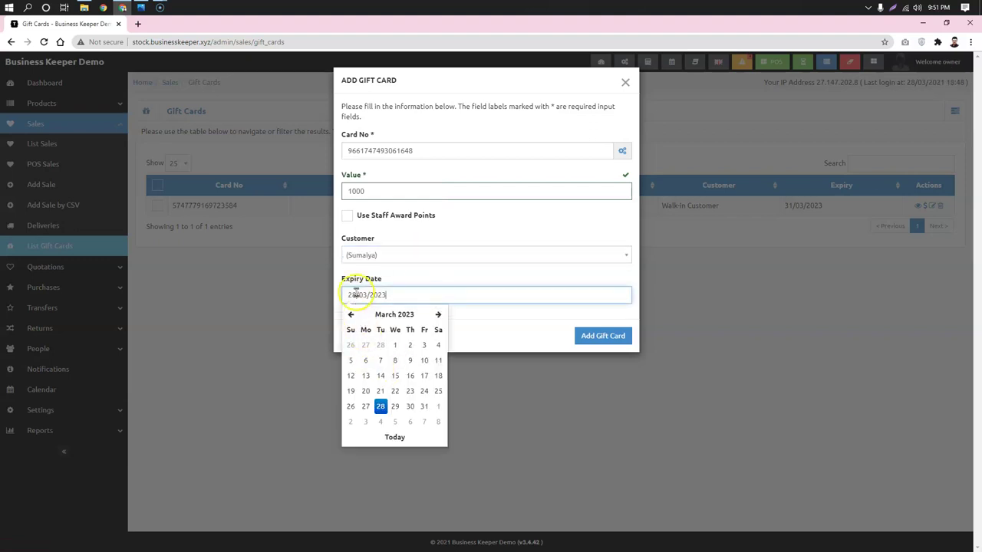
pyautogui.click(426, 410)
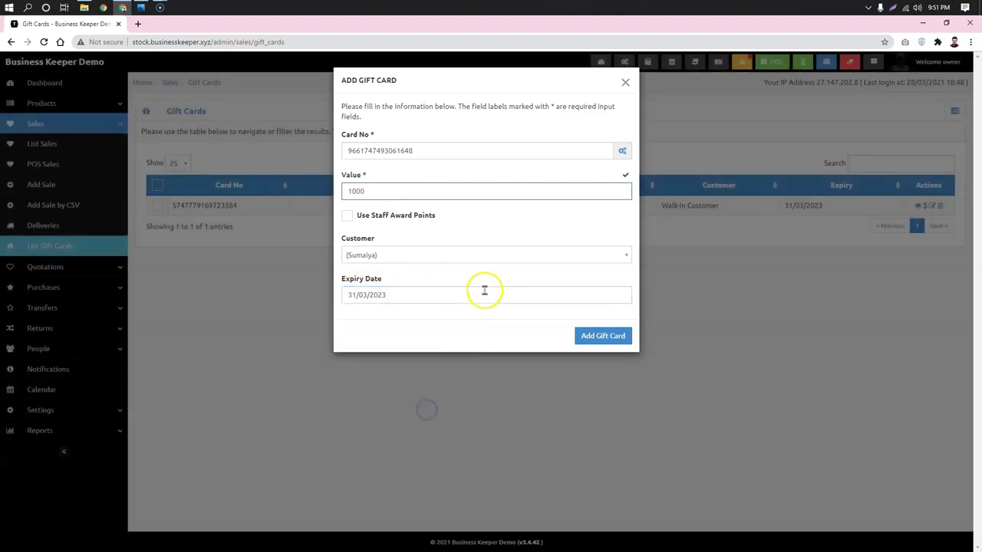
pyautogui.click(616, 337)
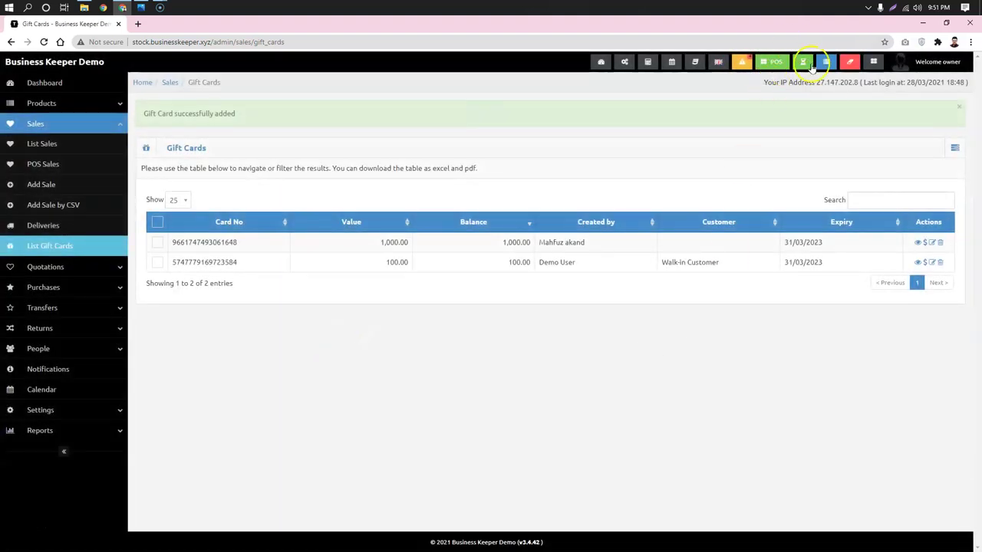
pyautogui.click(809, 66)
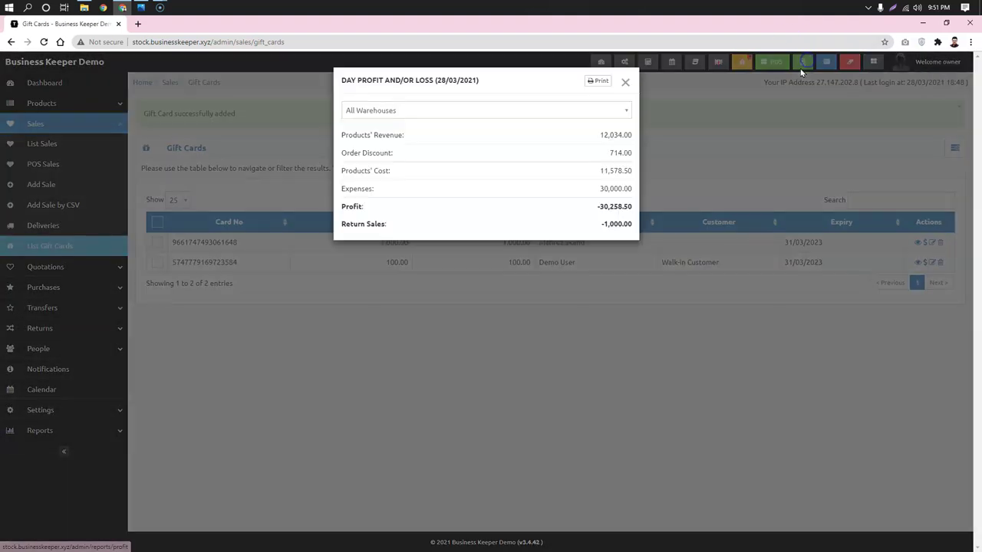
pyautogui.click(710, 145)
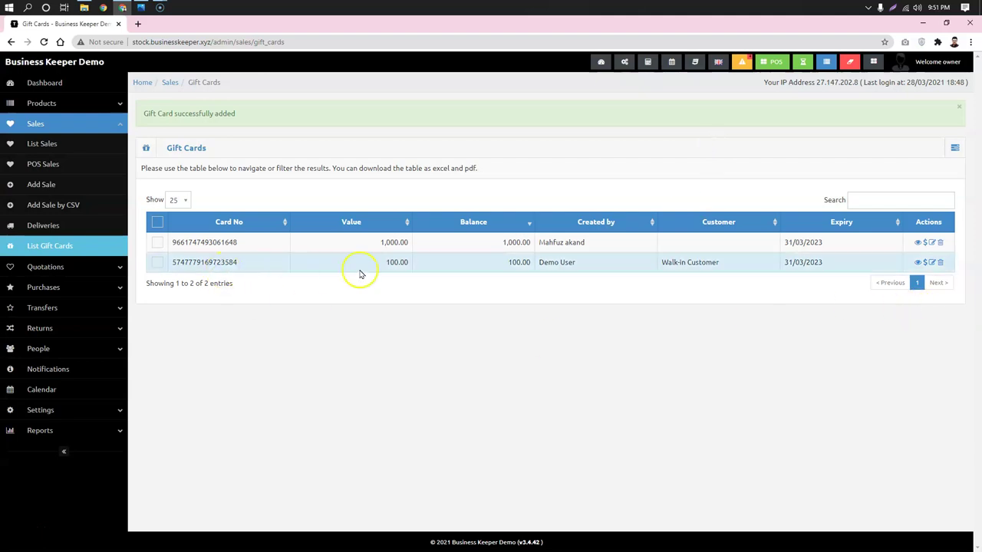
pyautogui.click(594, 264)
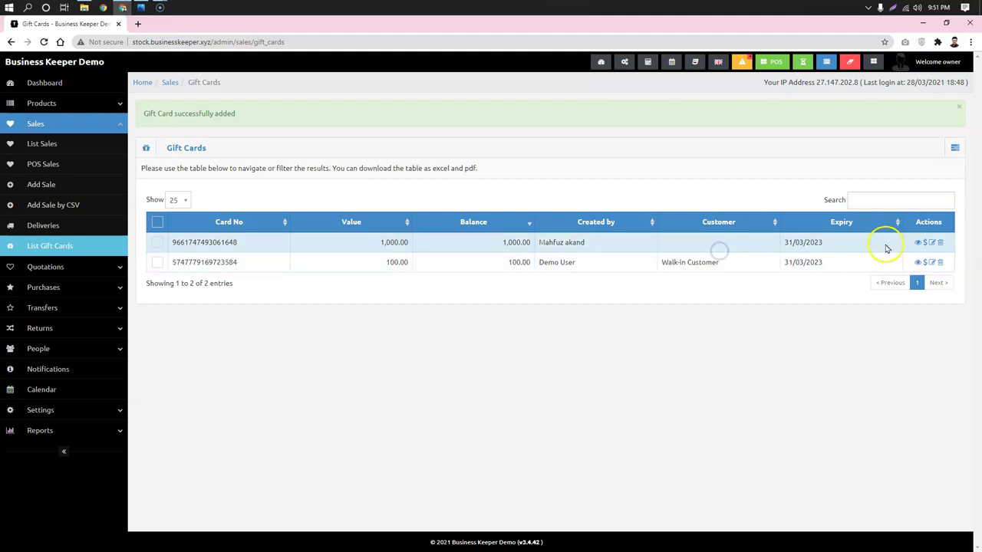
# View the new 1,000.00 gift card, copy the card number printed on it and close the view.
pyautogui.click(917, 243)
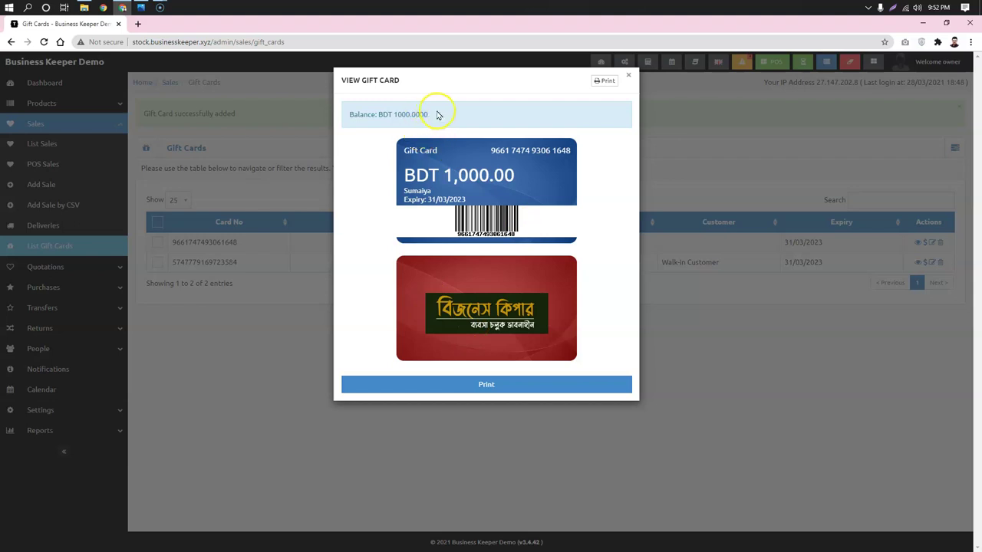
pyautogui.moveTo(392, 114); pyautogui.dragTo(350, 115)
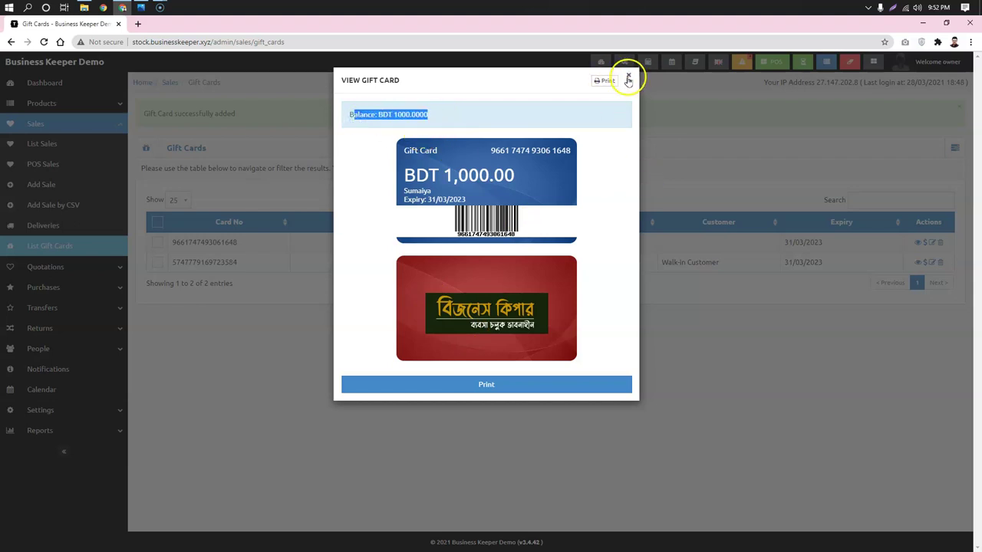
pyautogui.click(485, 150)
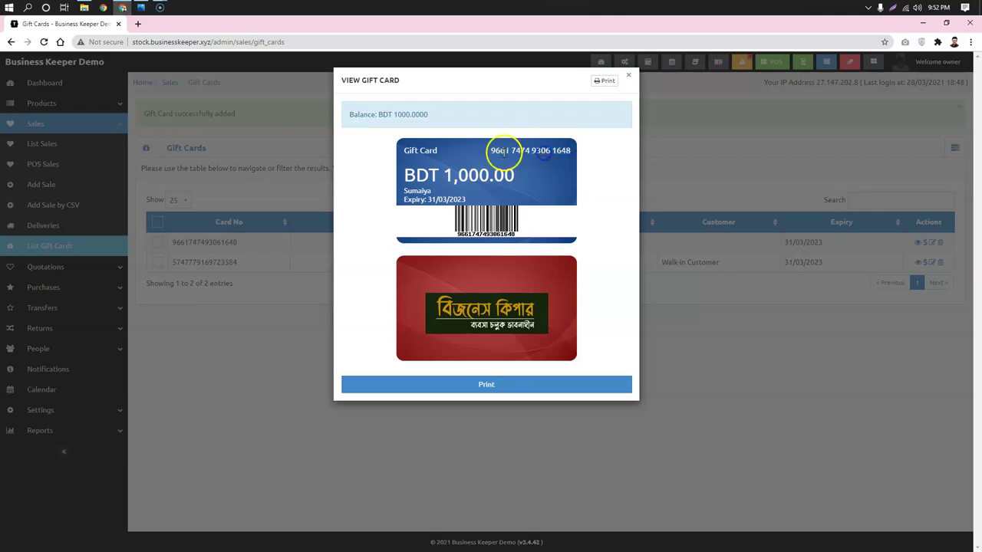
pyautogui.rightClick(561, 150)
pyautogui.click(582, 159)
pyautogui.press('Escape')
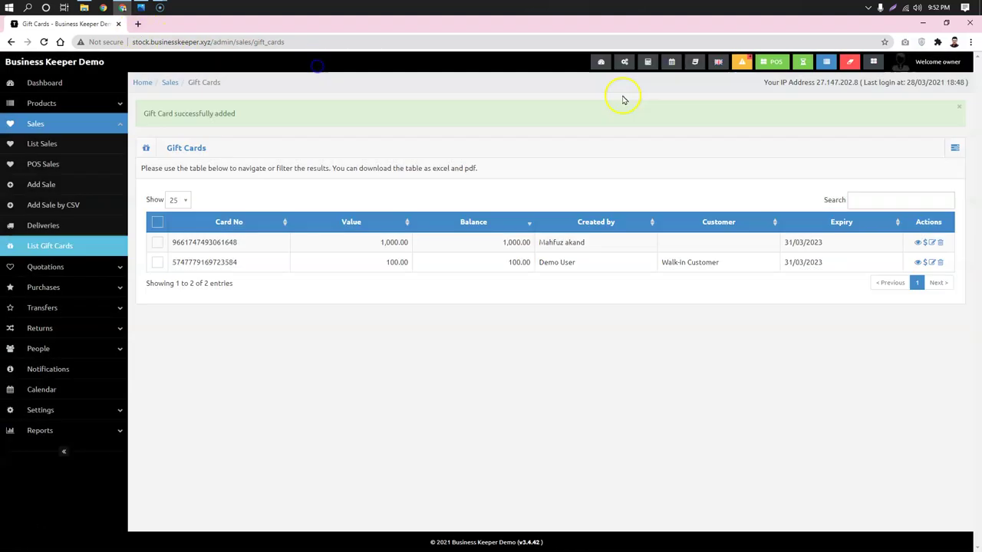
# Open the POS module in a new browser tab and choose the gift card's customer for the sale.
pyautogui.rightClick(770, 66)
pyautogui.click(792, 70)
pyautogui.click(201, 24)
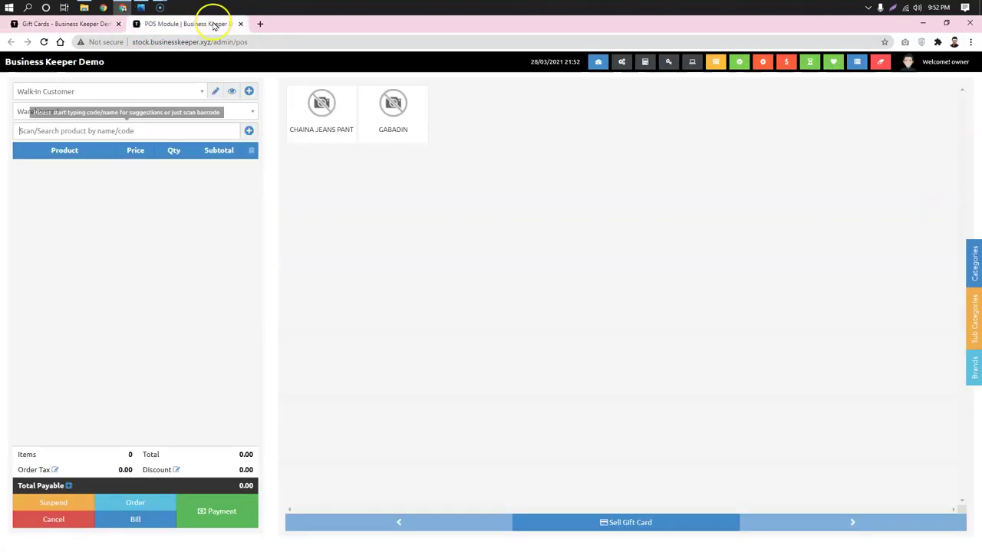
pyautogui.click(122, 93)
pyautogui.write('sum')
pyautogui.press('Return')
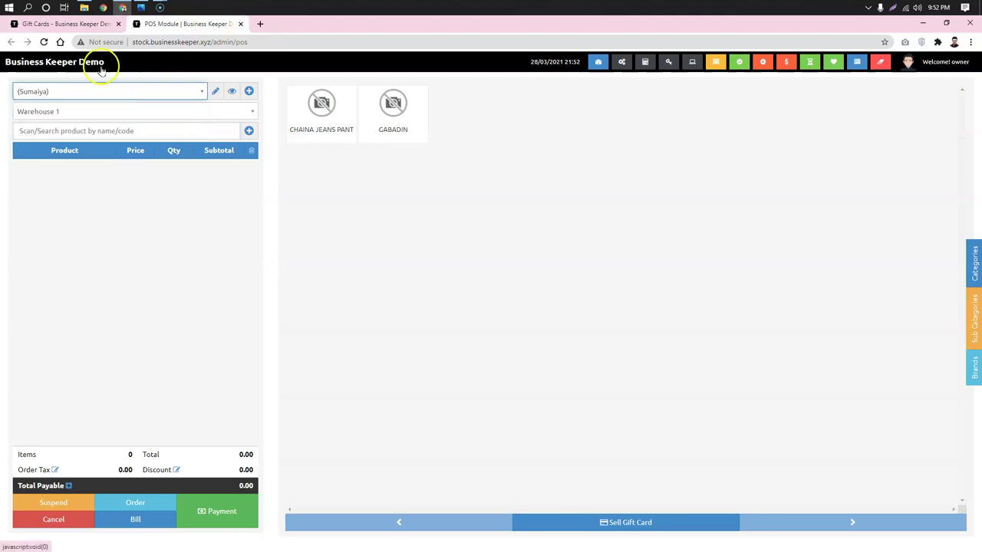
# Add one Dove Shampoo to the sale and proceed to payment.
pyautogui.click(105, 131)
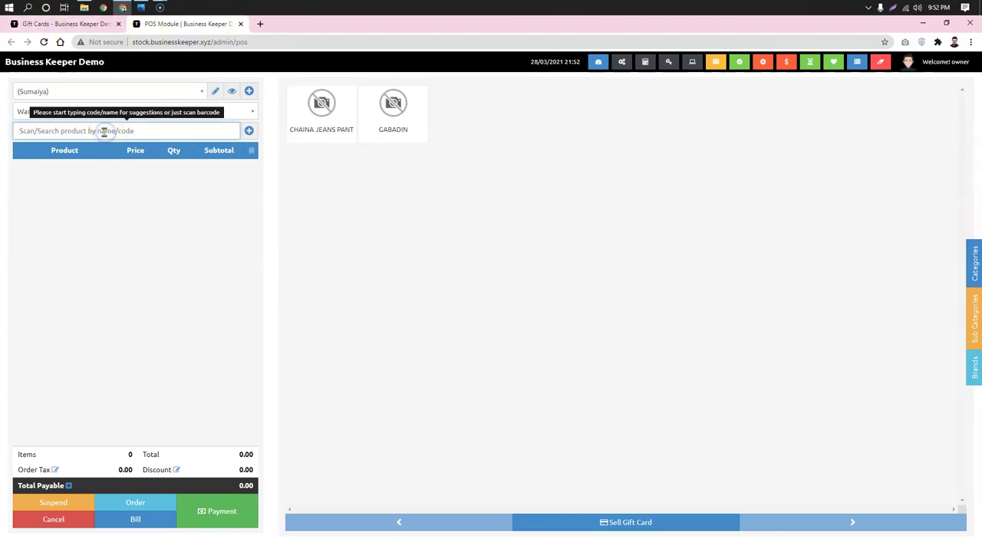
pyautogui.write('do')
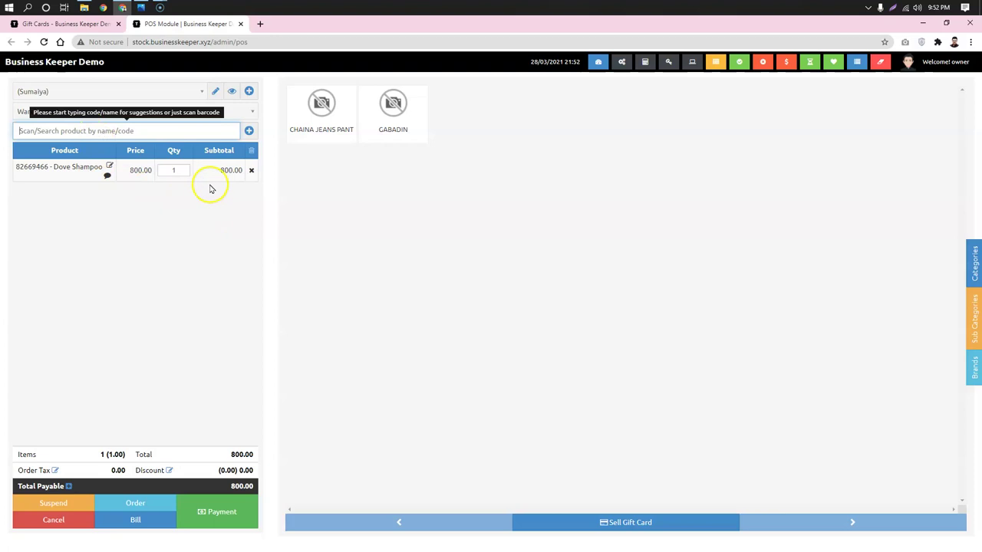
pyautogui.click(228, 526)
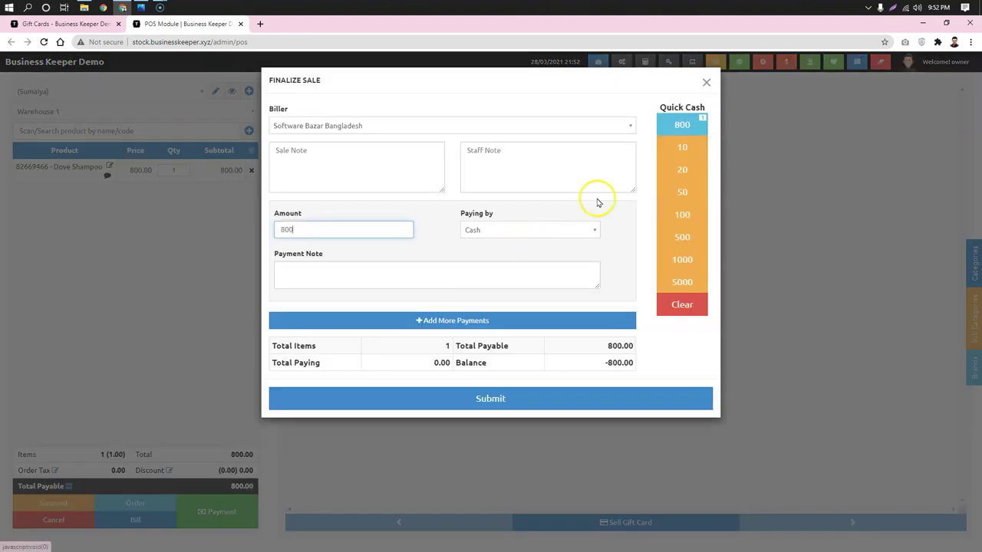
# Set the 800 payment to be made by Gift Card and paste the copied gift card number.
pyautogui.click(542, 229)
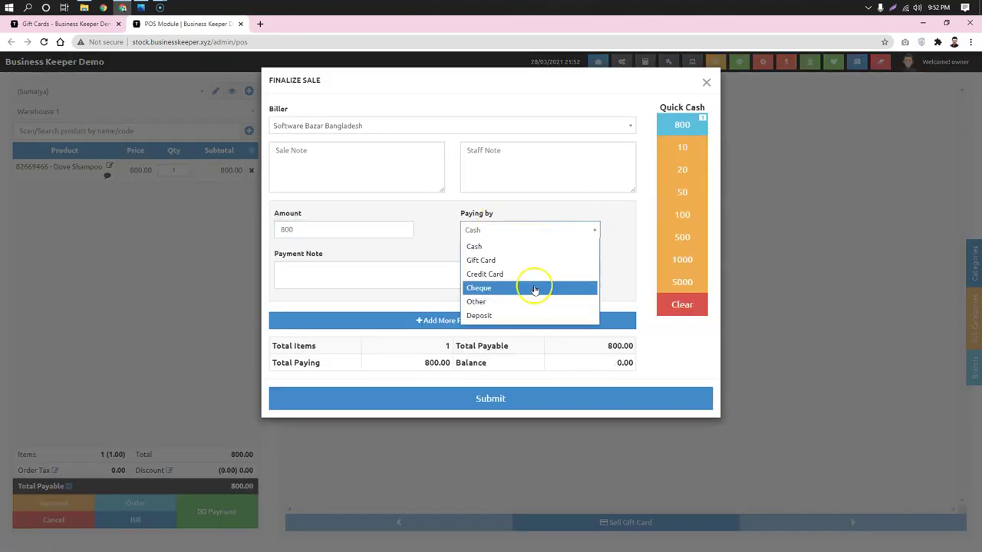
pyautogui.click(531, 261)
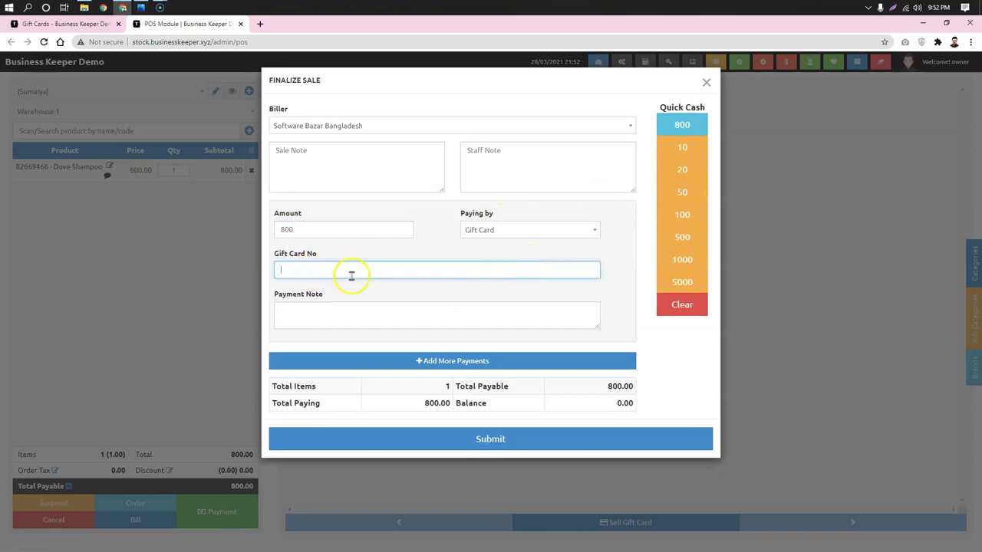
pyautogui.click(390, 289)
pyautogui.click(433, 79)
pyautogui.click(445, 90)
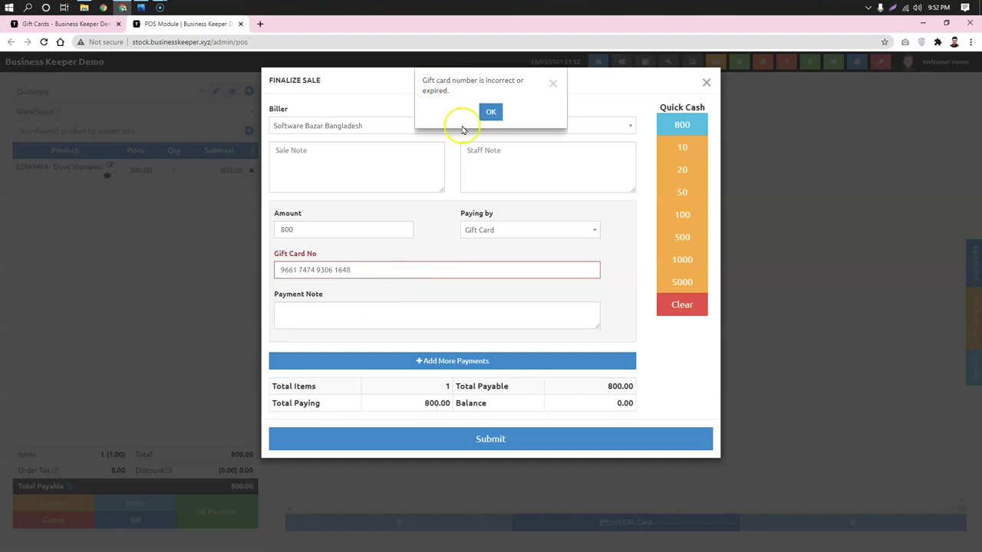
# Dismiss the alerts and try to remove the spaces from the payment's gift card number.
pyautogui.click(490, 123)
pyautogui.click(338, 270)
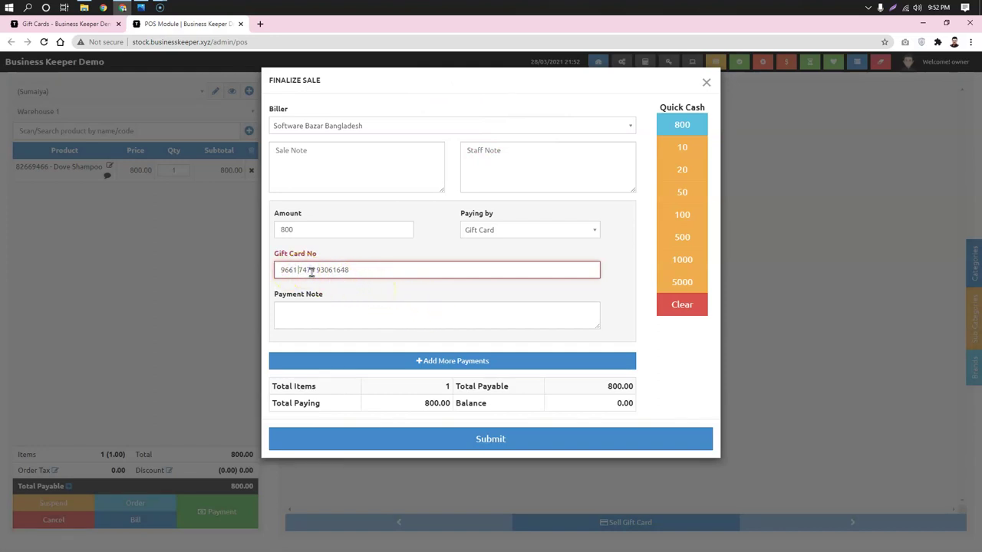
pyautogui.click(411, 271)
pyautogui.click(488, 108)
pyautogui.click(368, 268)
pyautogui.click(427, 225)
pyautogui.click(441, 236)
pyautogui.click(392, 268)
pyautogui.click(434, 245)
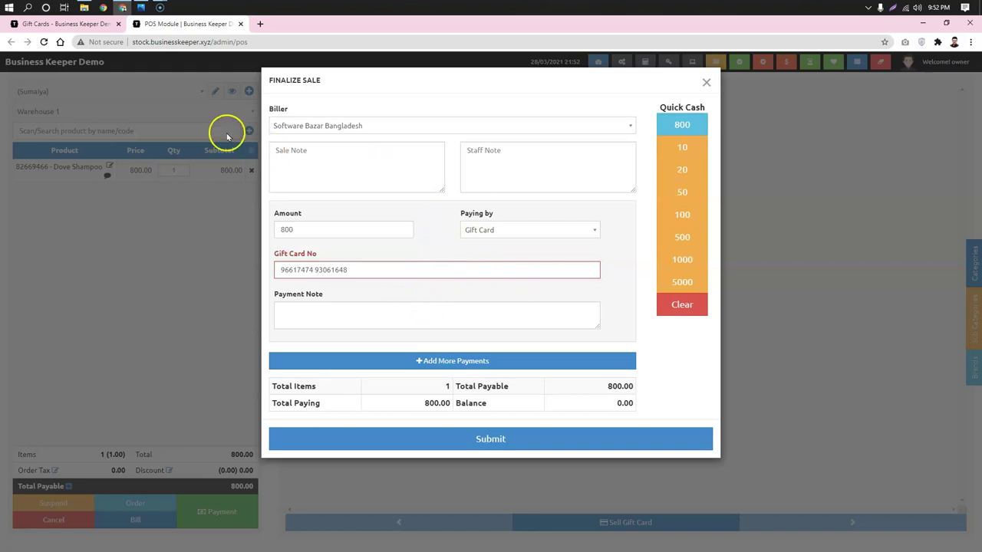
# View the details of the customer's 1,000.00 gift card in the gift card list and copy its card number.
pyautogui.click(55, 23)
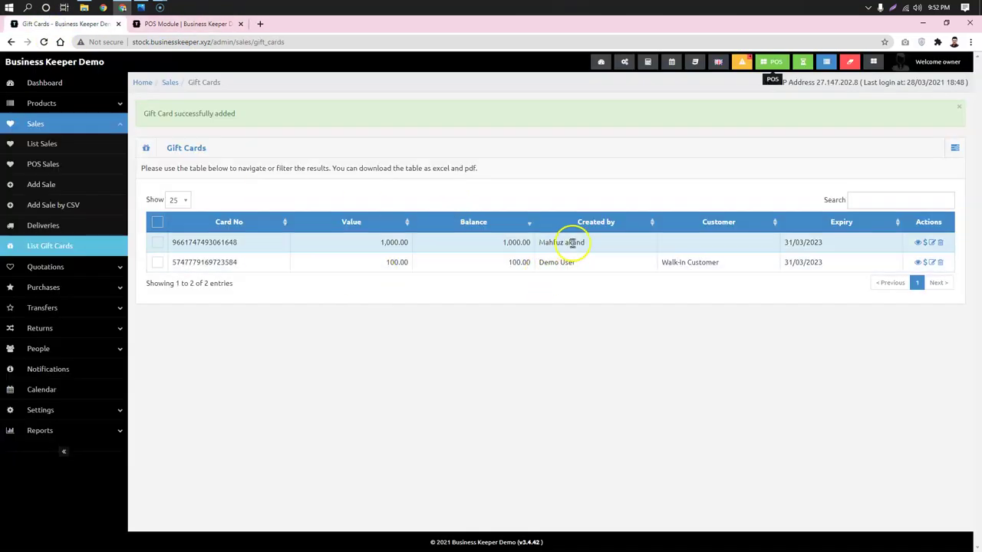
pyautogui.moveTo(586, 242); pyautogui.dragTo(529, 243)
pyautogui.click(420, 243)
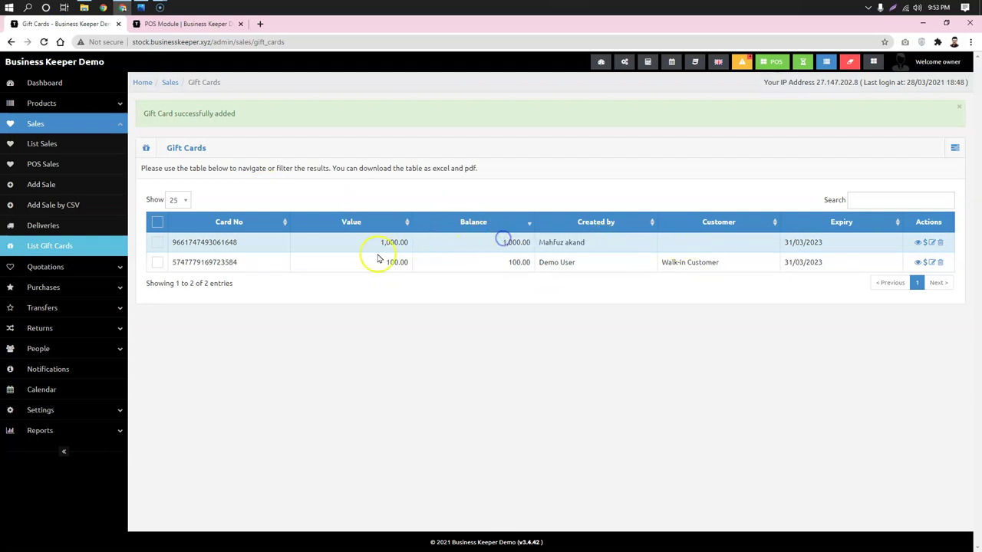
pyautogui.click(918, 243)
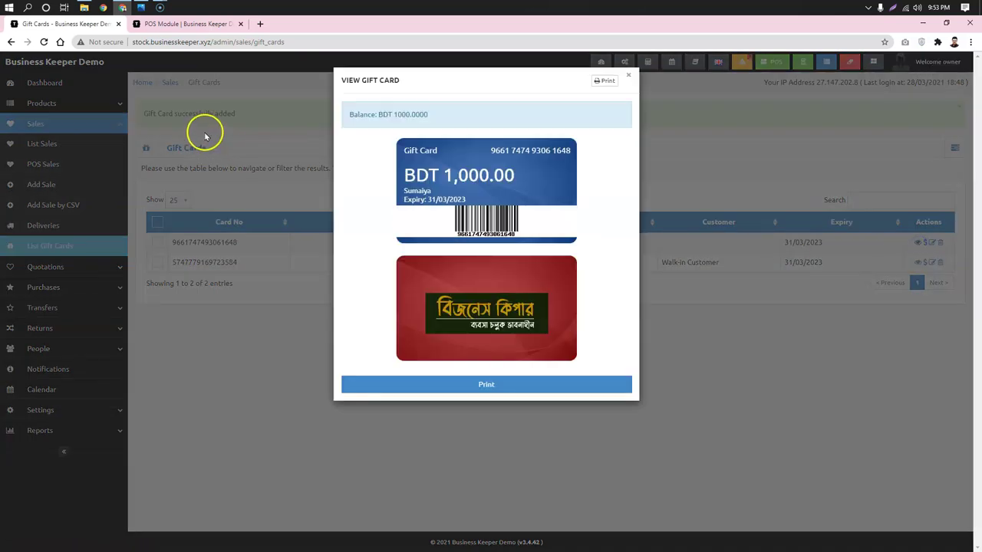
pyautogui.moveTo(452, 119); pyautogui.dragTo(389, 115)
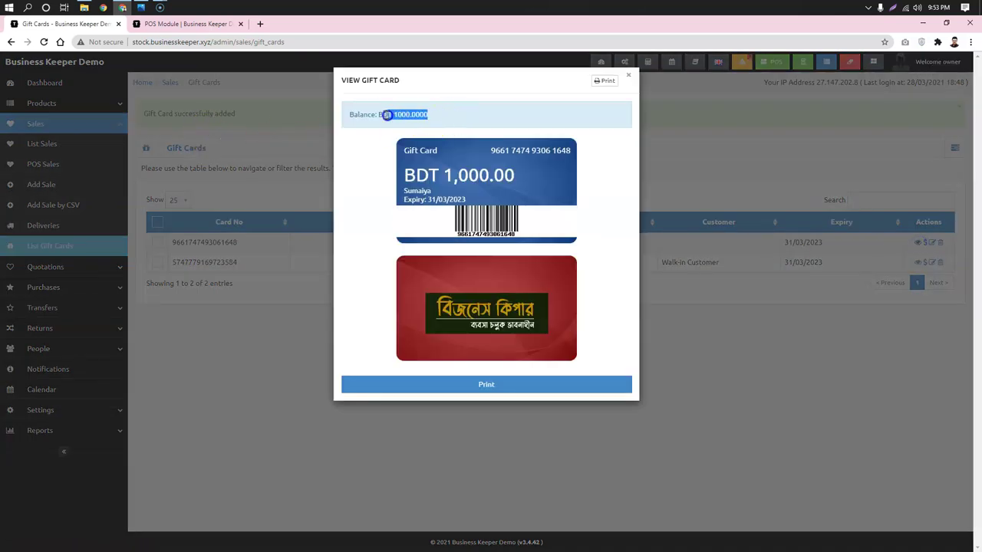
pyautogui.click(628, 77)
pyautogui.moveTo(242, 244); pyautogui.dragTo(170, 243)
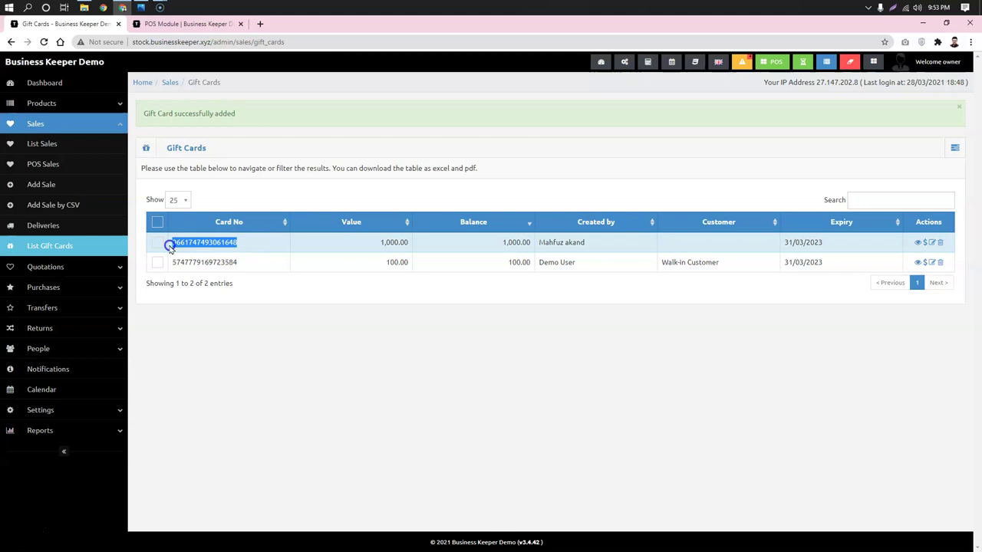
pyautogui.rightClick(177, 247)
pyautogui.click(202, 253)
# Return to the POS payment, reselect Gift Card as the payment method, and replace the gift card number with the copied one.
pyautogui.click(184, 24)
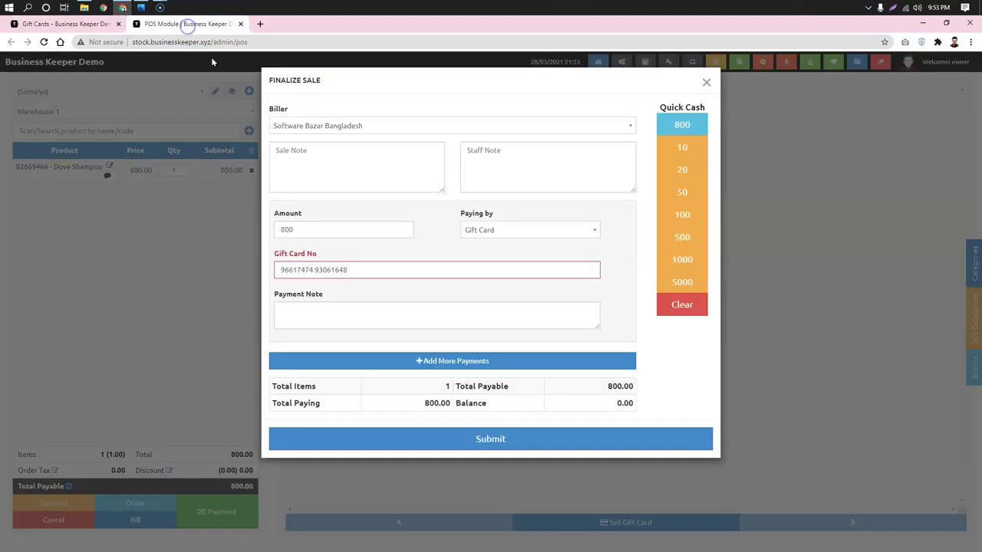
pyautogui.click(548, 230)
pyautogui.click(510, 246)
pyautogui.click(542, 230)
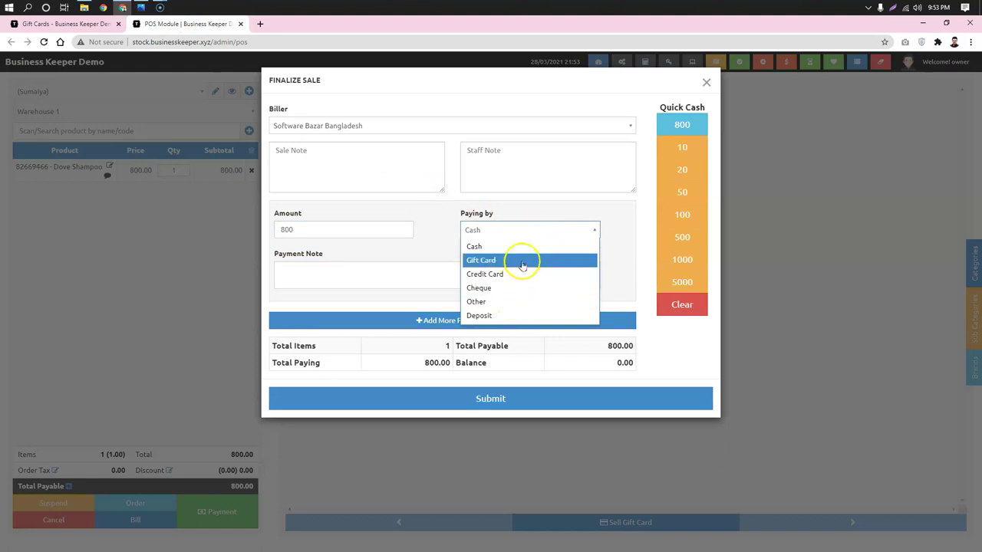
pyautogui.click(522, 261)
pyautogui.click(378, 270)
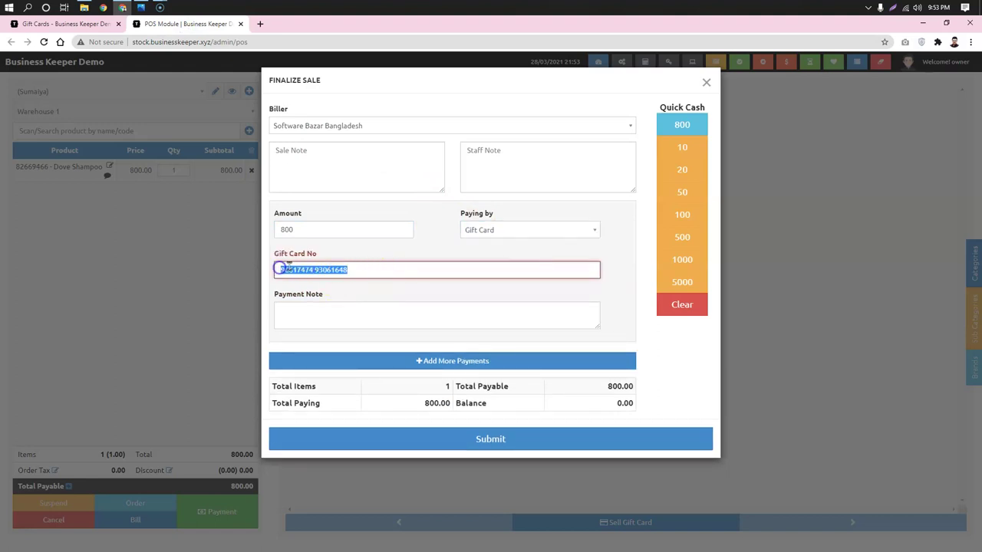
pyautogui.hotkey('ctrl', 'v')
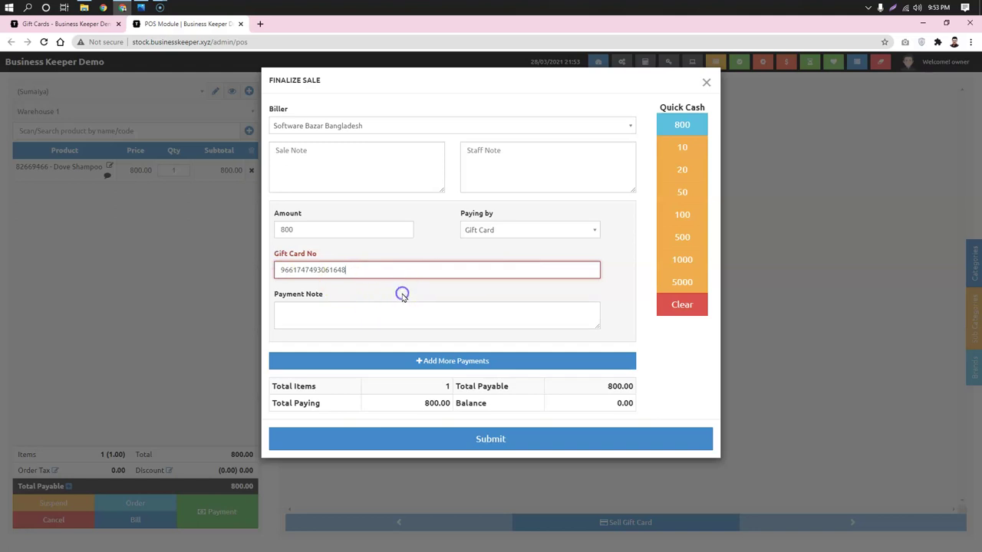
pyautogui.click(431, 214)
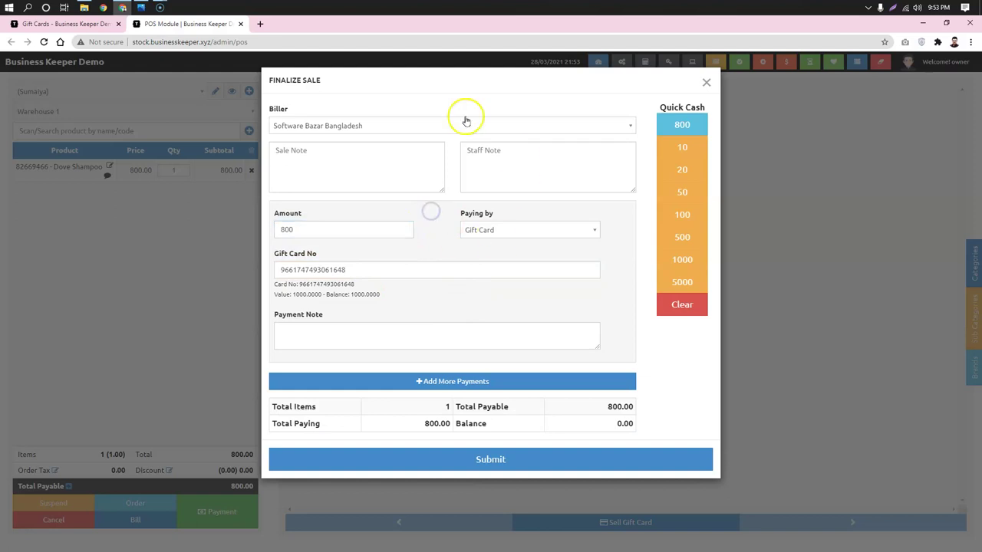
pyautogui.click(373, 305)
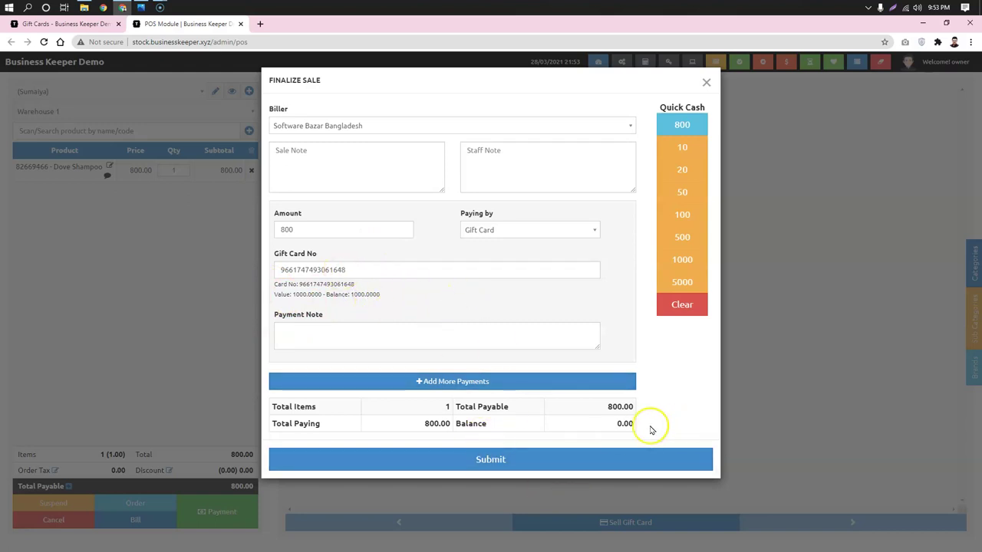
# Submit the 800 gift card sale, cancel printing, and check the payment amount and card balance on the receipt.
pyautogui.click(483, 461)
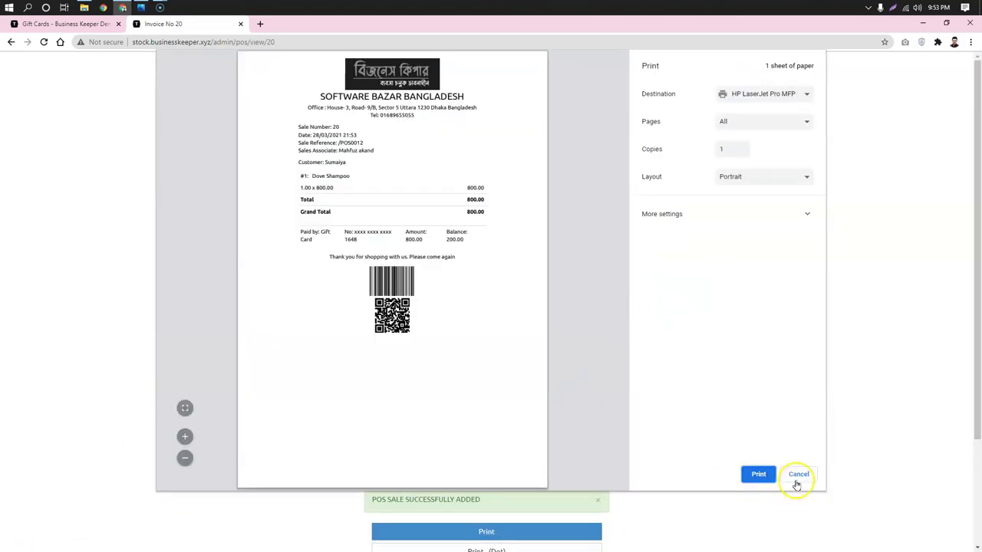
pyautogui.click(802, 475)
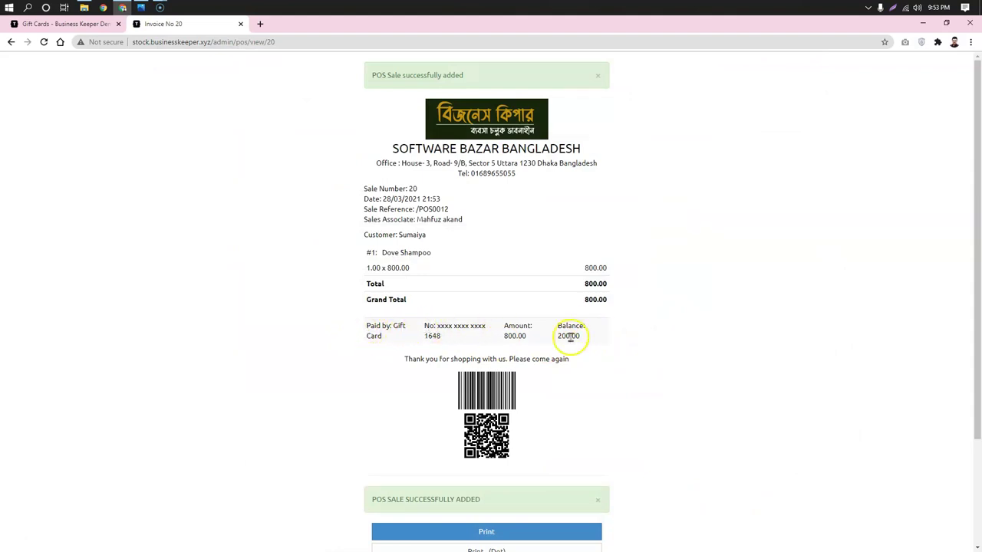
pyautogui.tripleClick(514, 331)
pyautogui.click(601, 337)
pyautogui.tripleClick(580, 333)
pyautogui.click(623, 343)
# Refresh the gift card list and view the value and remaining balance of the gift card used for the sale.
pyautogui.click(58, 24)
pyautogui.click(43, 41)
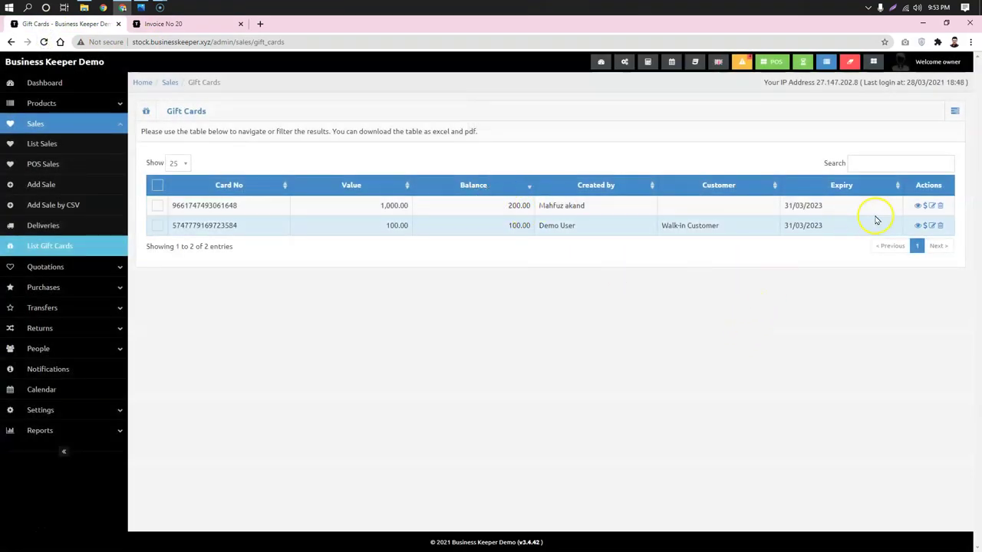
pyautogui.click(918, 207)
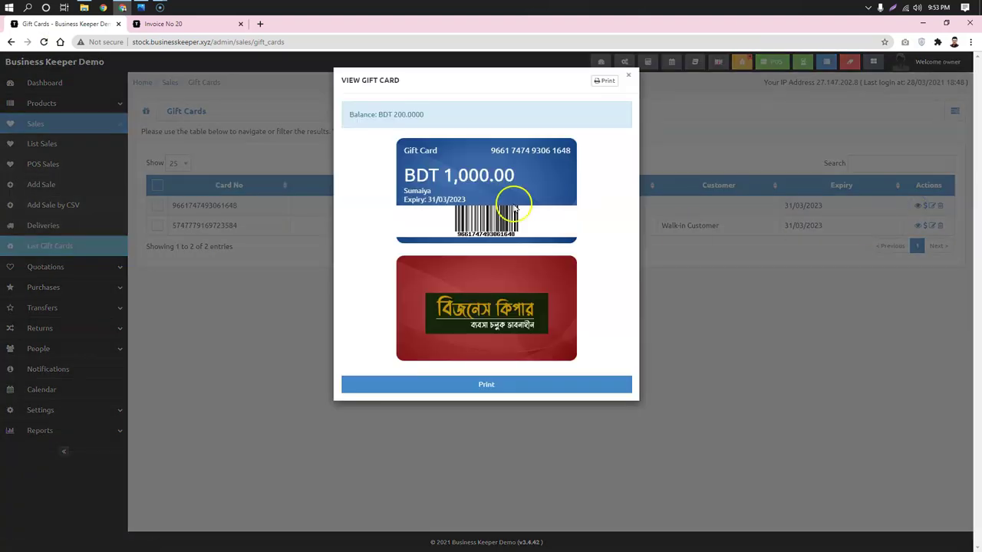
pyautogui.moveTo(523, 175); pyautogui.dragTo(431, 176)
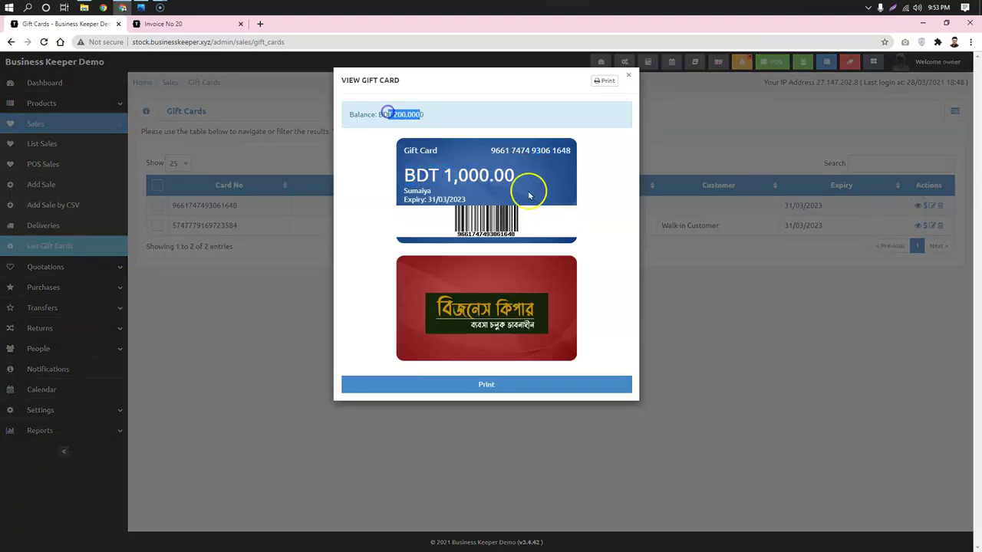
pyautogui.click(750, 308)
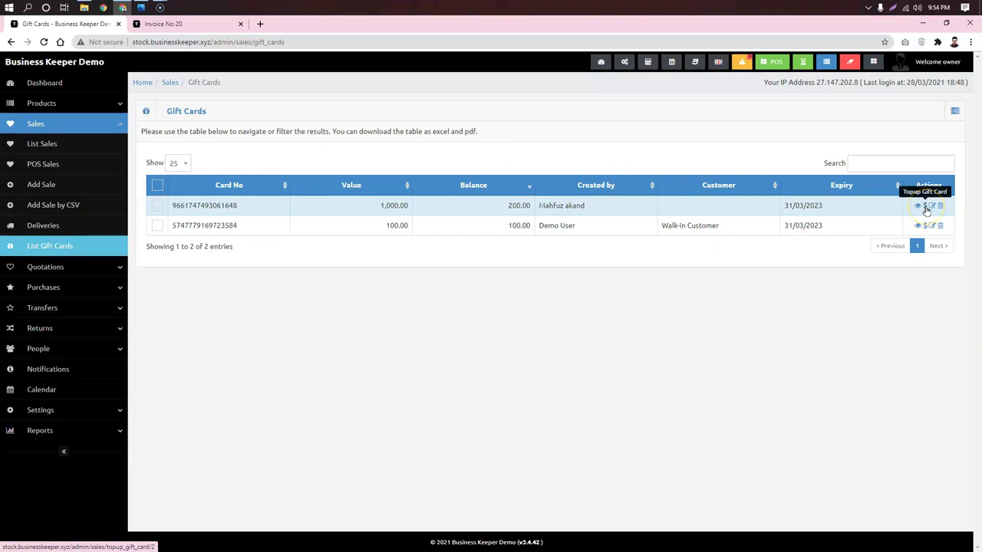
# Top up the gift card used for the sale by 1000 and review its row in the gift card list.
pyautogui.click(925, 206)
pyautogui.click(389, 152)
pyautogui.write('10000')
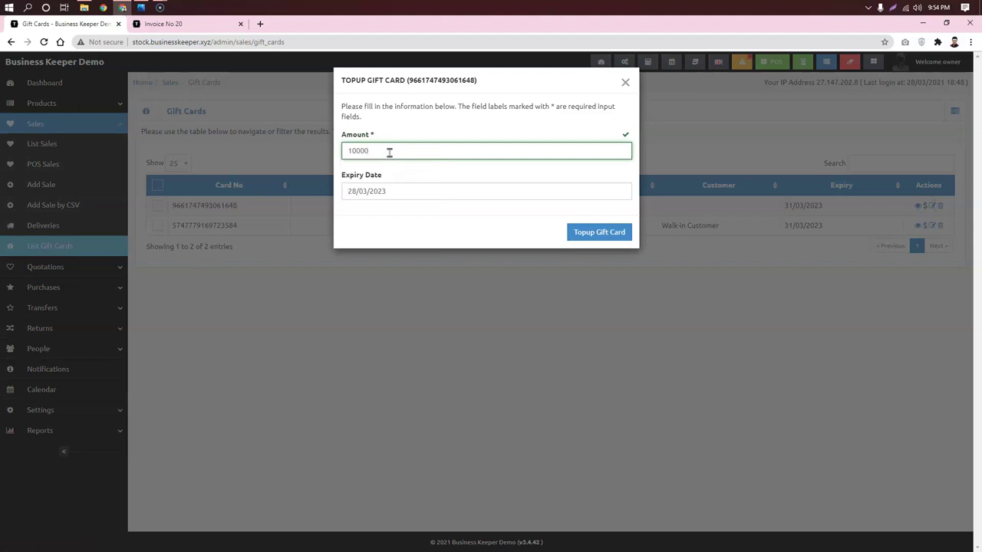
pyautogui.press('BackSpace')
pyautogui.click(613, 239)
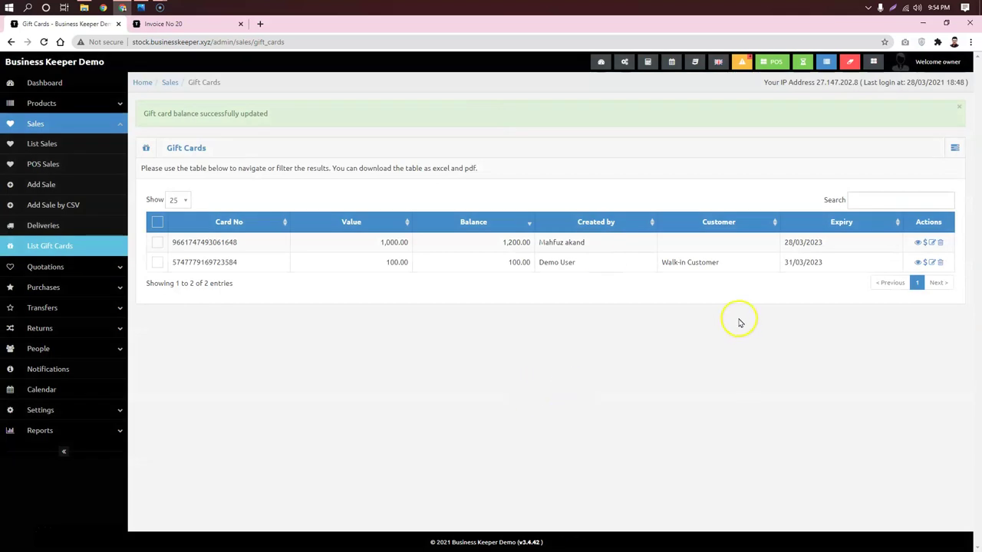
pyautogui.moveTo(574, 244); pyautogui.dragTo(465, 248)
pyautogui.click(567, 345)
pyautogui.click(627, 264)
pyautogui.moveTo(842, 253); pyautogui.dragTo(281, 246)
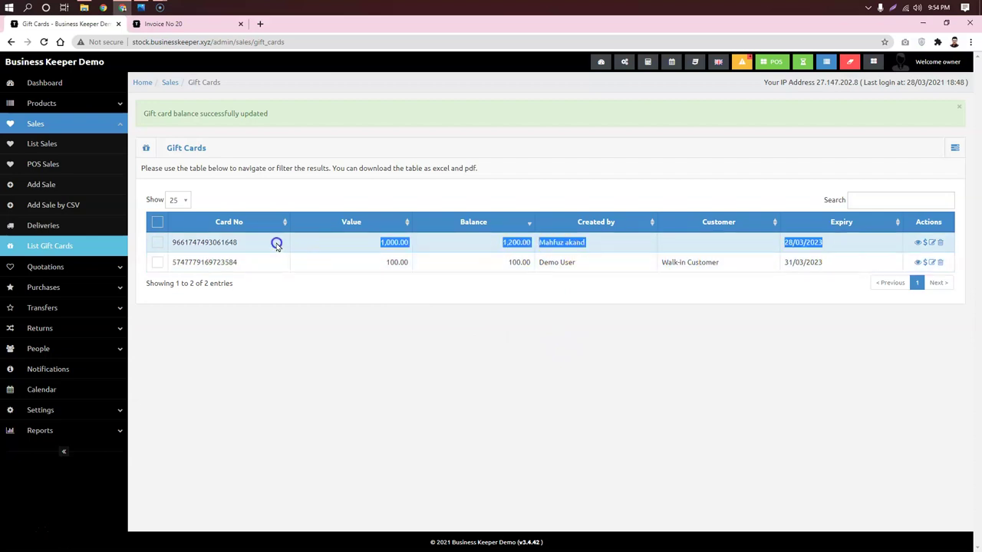
pyautogui.click(443, 312)
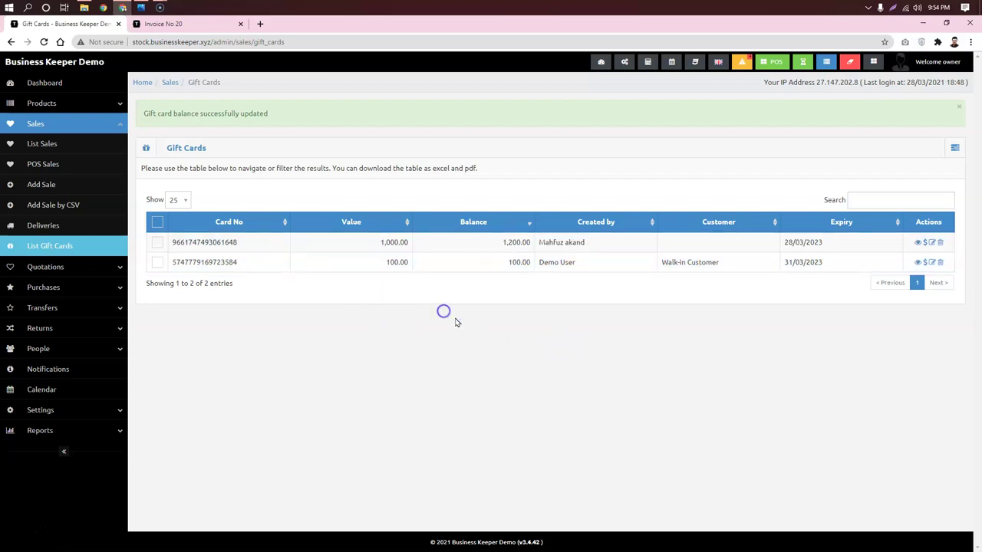
# Start selling a gift card from the POS module with a generated card number, a value of 10000 and a price of 5000.
pyautogui.click(773, 63)
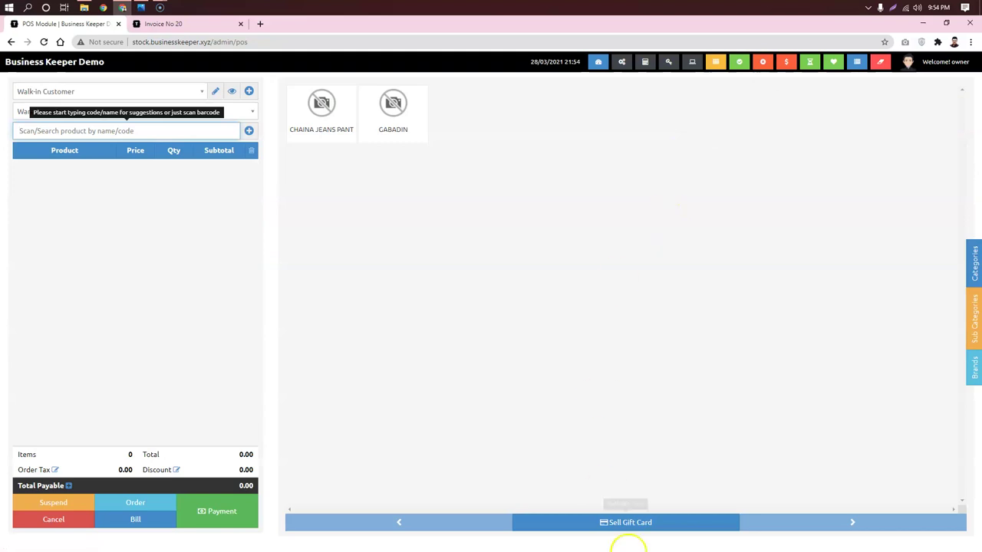
pyautogui.click(658, 526)
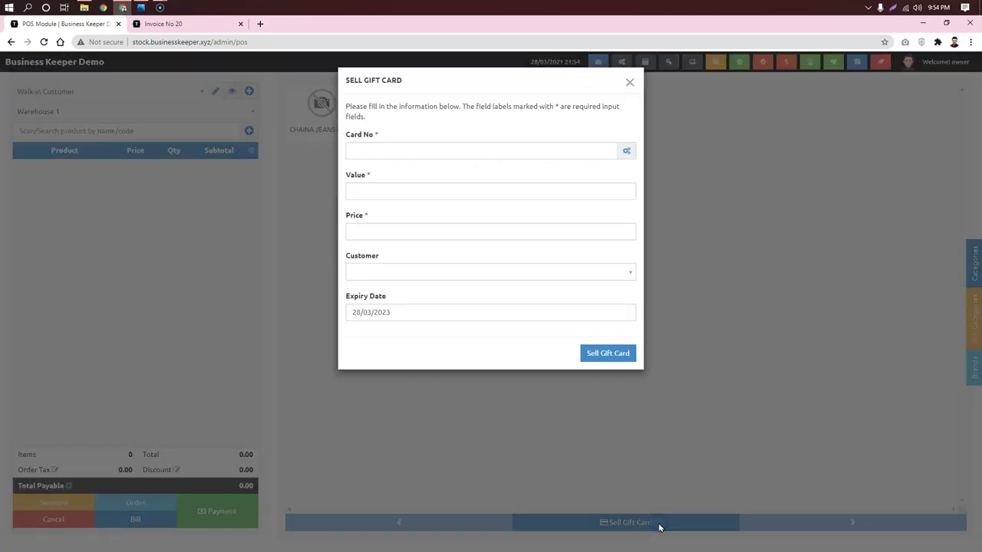
pyautogui.click(625, 150)
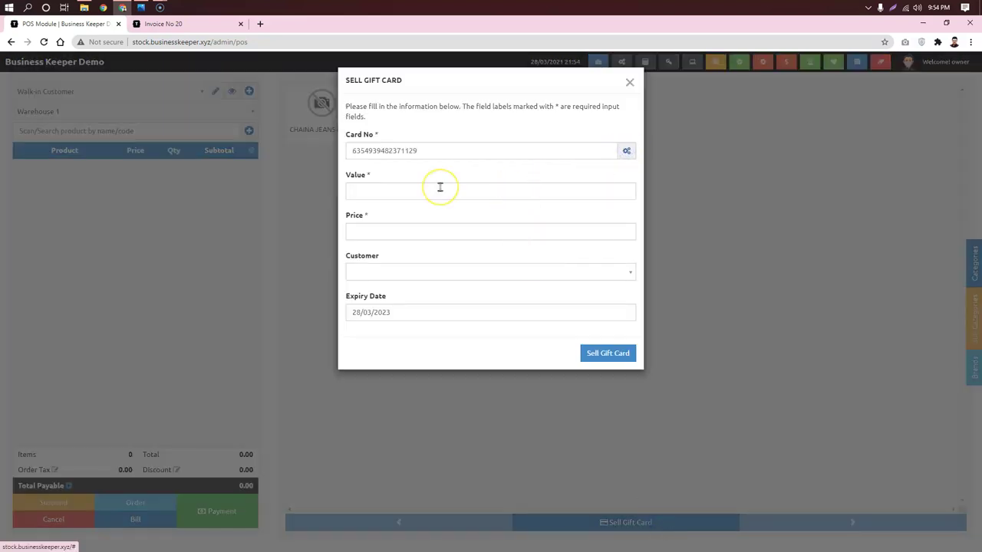
pyautogui.click(439, 187)
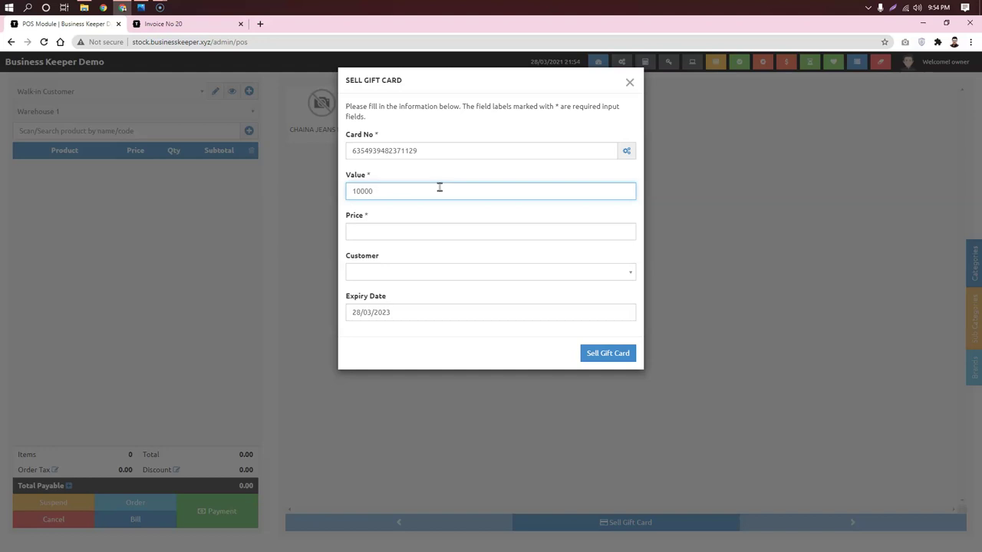
pyautogui.click(417, 232)
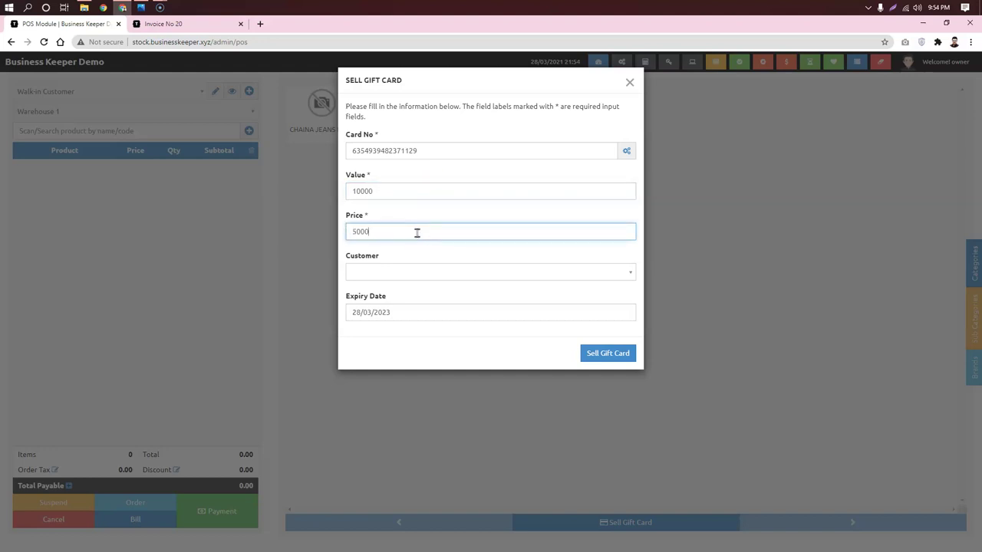
pyautogui.click(477, 214)
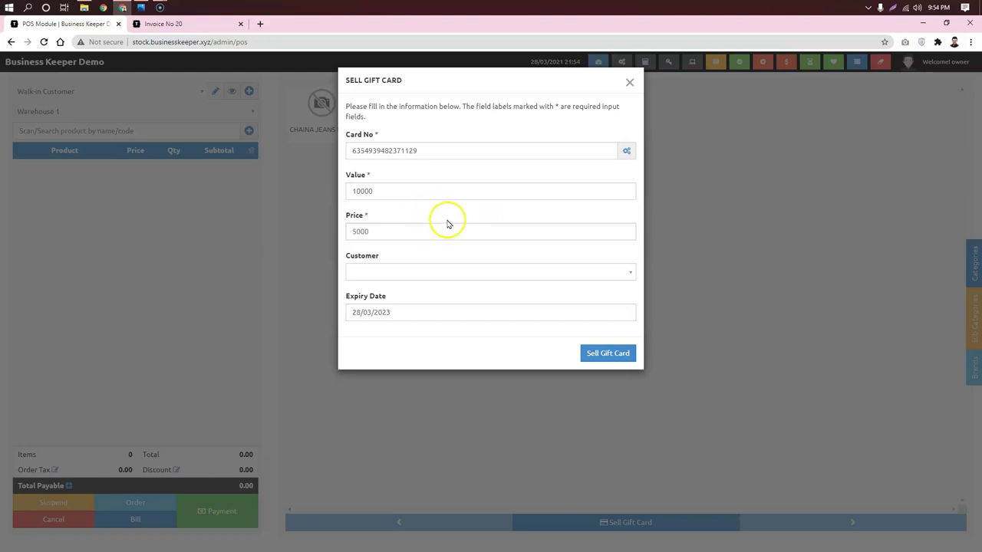
# Choose the gift card's customer, set its expiry date to 30/04/2023, and add the card to the sale.
pyautogui.click(524, 272)
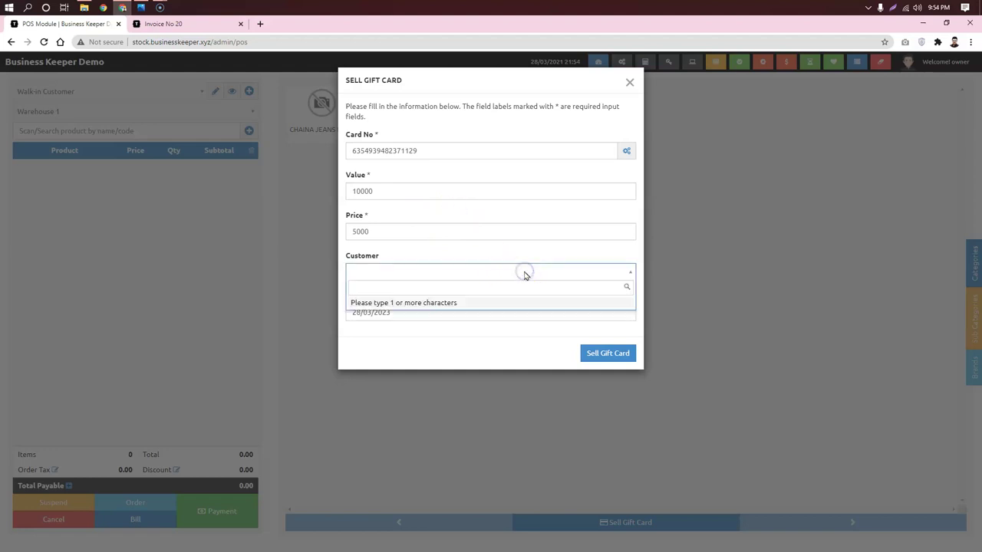
pyautogui.write('ra')
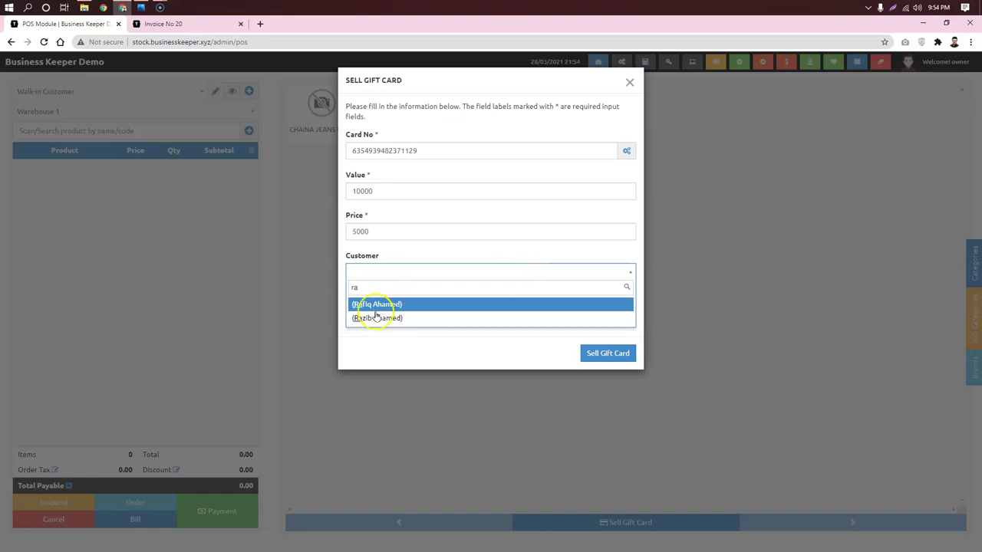
pyautogui.click(374, 303)
pyautogui.click(414, 317)
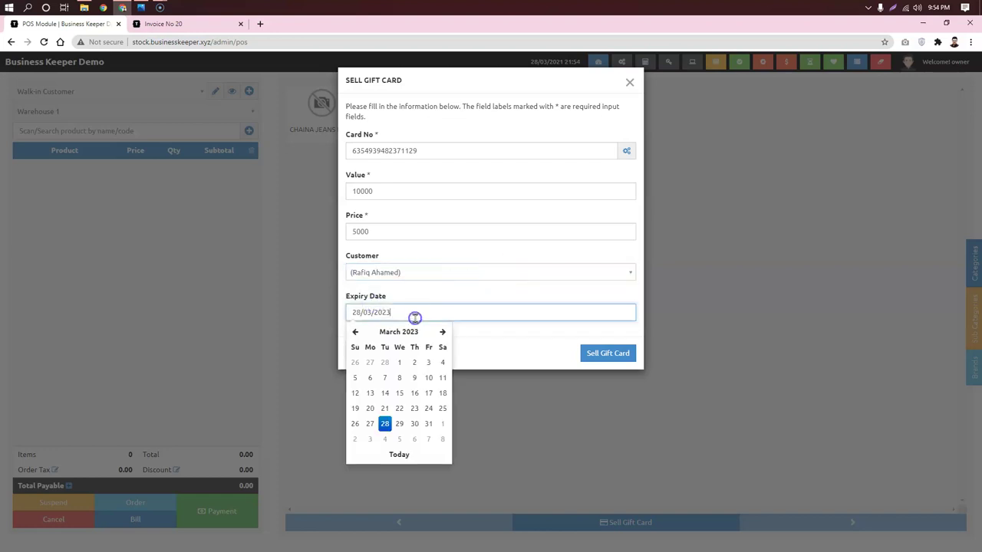
pyautogui.click(444, 331)
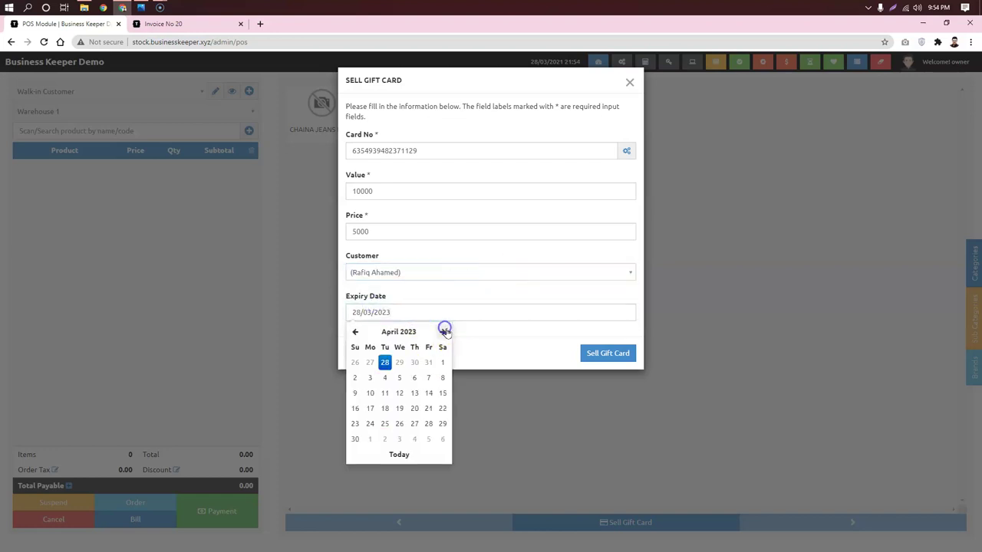
pyautogui.click(355, 439)
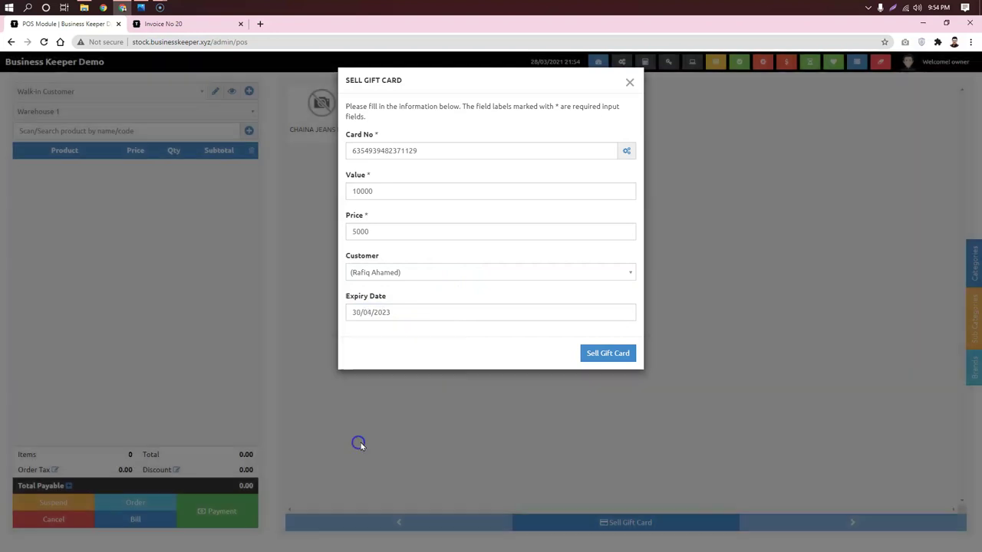
pyautogui.click(619, 355)
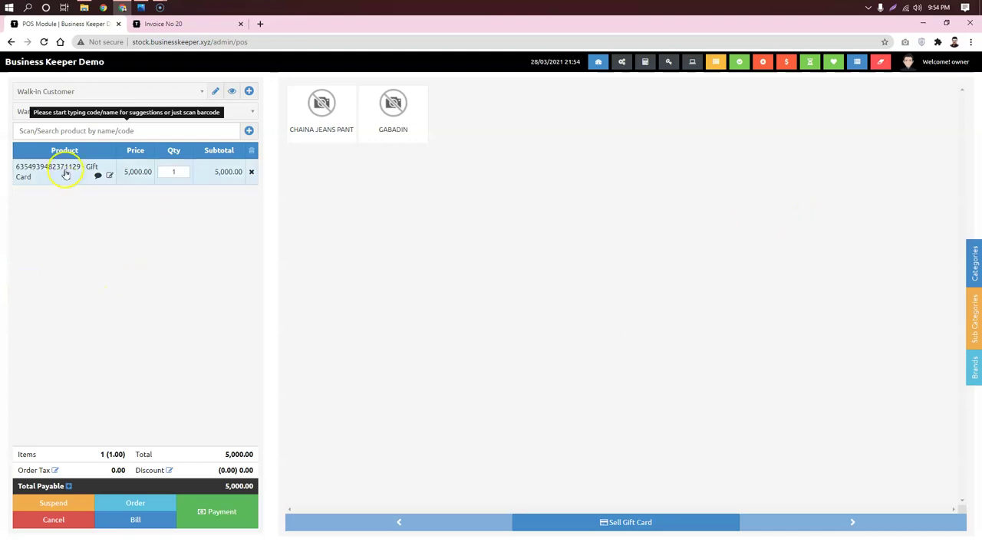
# Finalize the gift card sale with a cash payment of 5000.
pyautogui.click(192, 509)
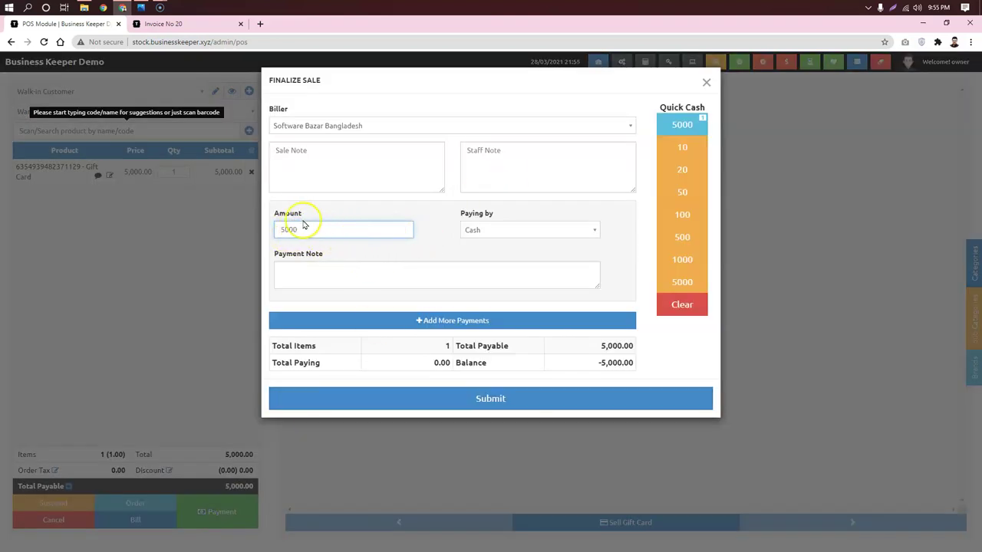
pyautogui.click(552, 396)
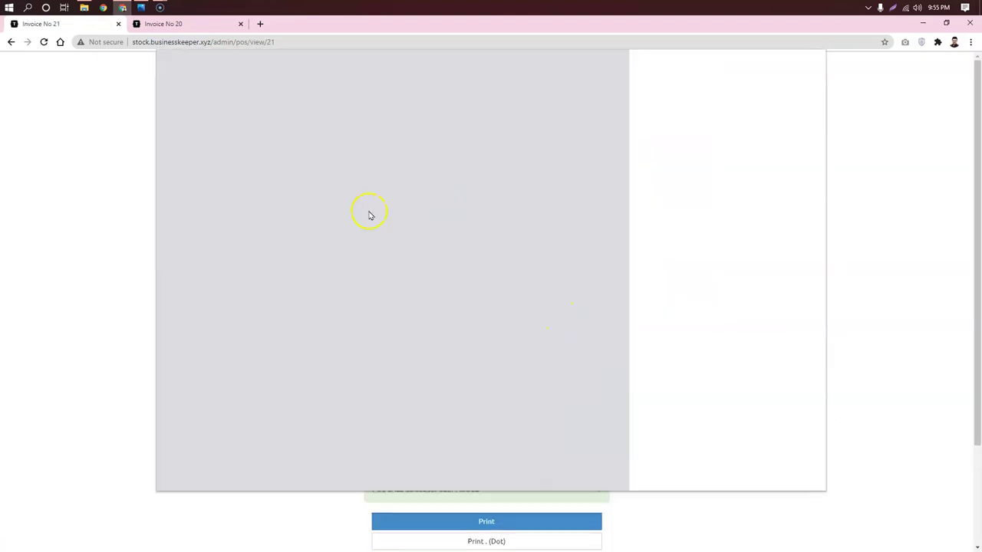
# Dismiss the receipt print preview, leave the POS module, and open the gift card list under Sales.
pyautogui.click(805, 473)
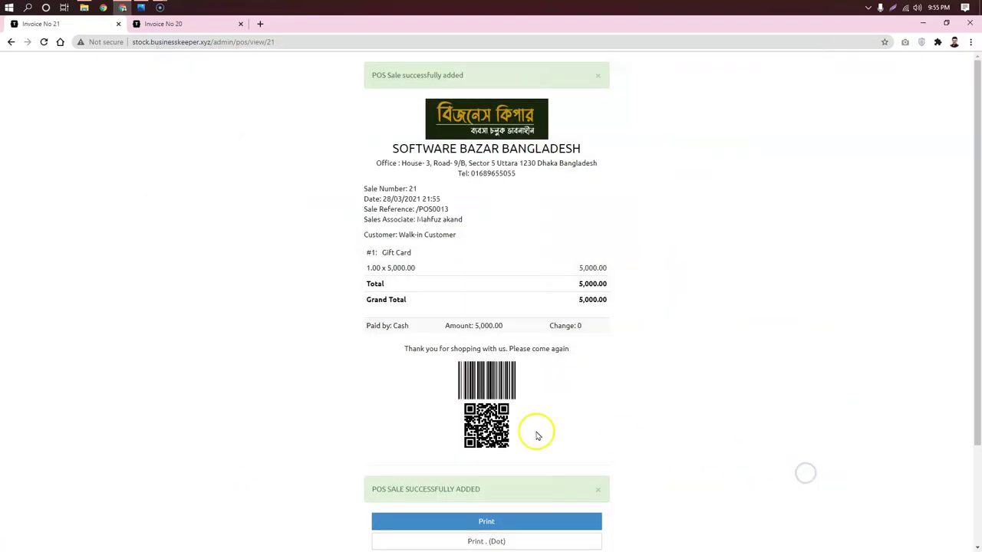
pyautogui.scroll(-2, 345, 315)
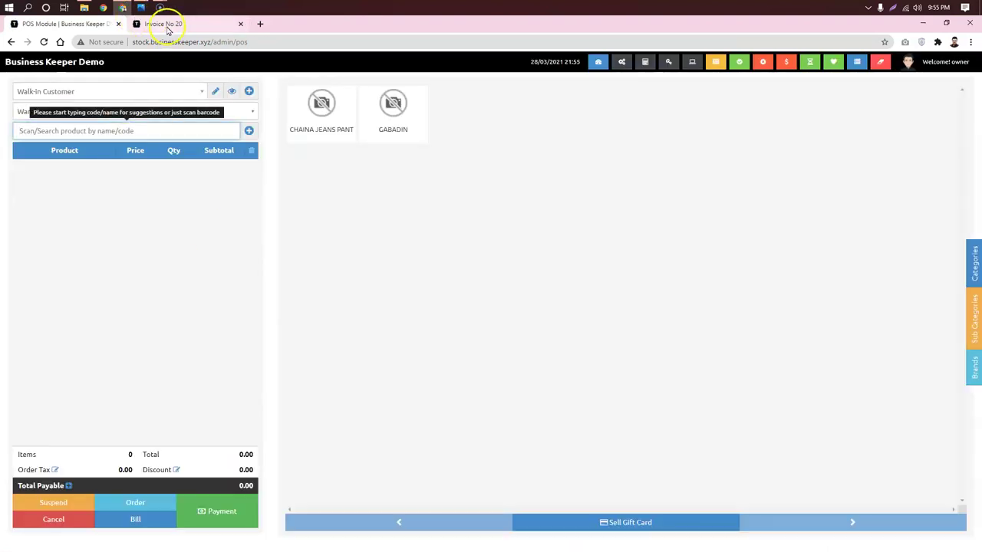
pyautogui.click(598, 61)
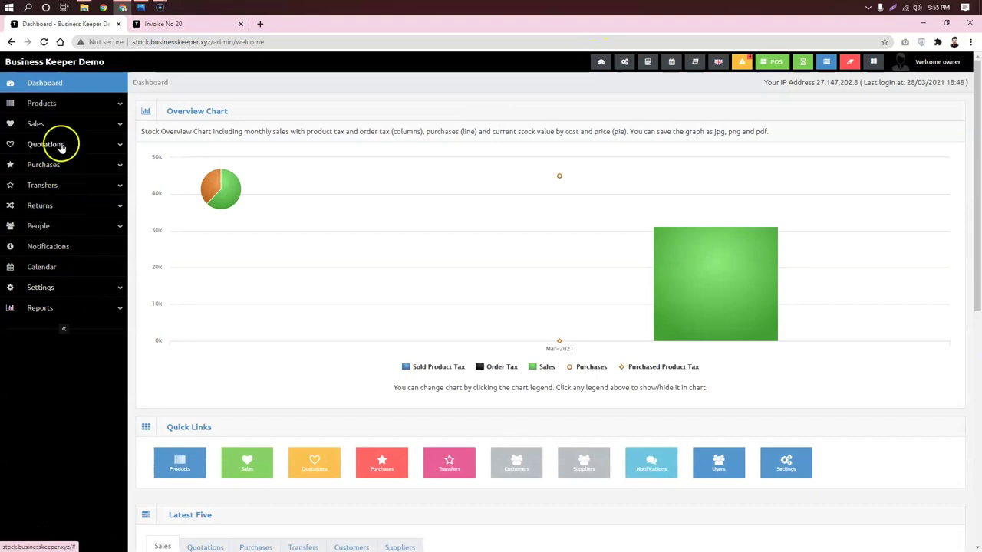
pyautogui.click(46, 124)
pyautogui.click(54, 250)
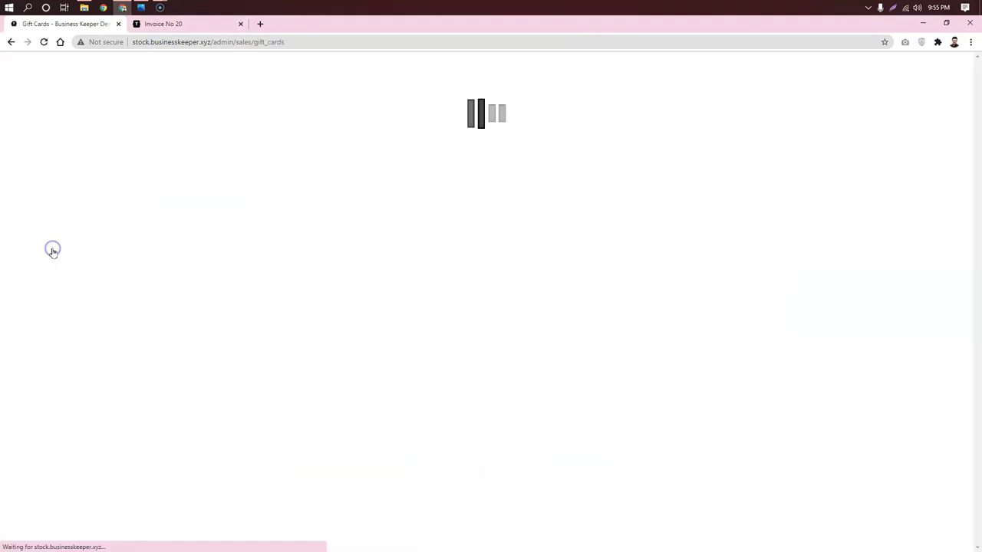
# Review the balance in the newly sold 10,000 gift card's row and view its card design.
pyautogui.moveTo(600, 201); pyautogui.dragTo(520, 200)
pyautogui.click(712, 328)
pyautogui.doubleClick(527, 206)
pyautogui.click(668, 335)
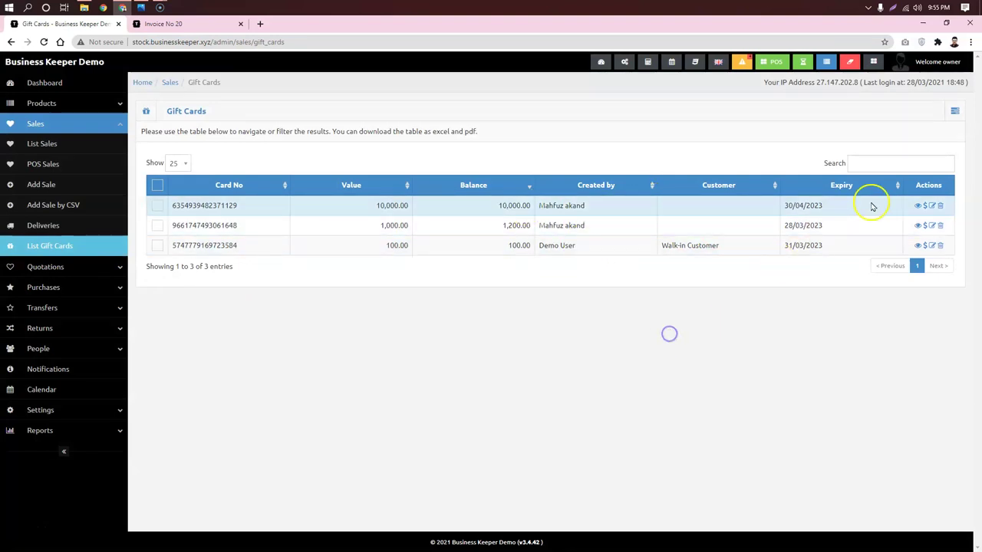
pyautogui.click(917, 206)
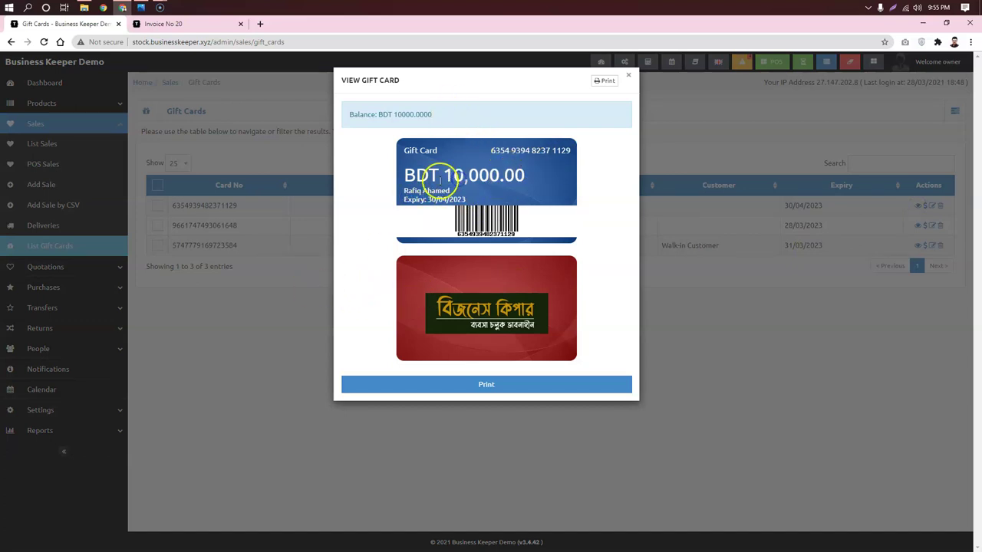
pyautogui.click(736, 319)
# Copy the card number of the 10,000 gift card from the list.
pyautogui.moveTo(239, 207); pyautogui.dragTo(170, 204)
pyautogui.rightClick(170, 204)
pyautogui.click(208, 210)
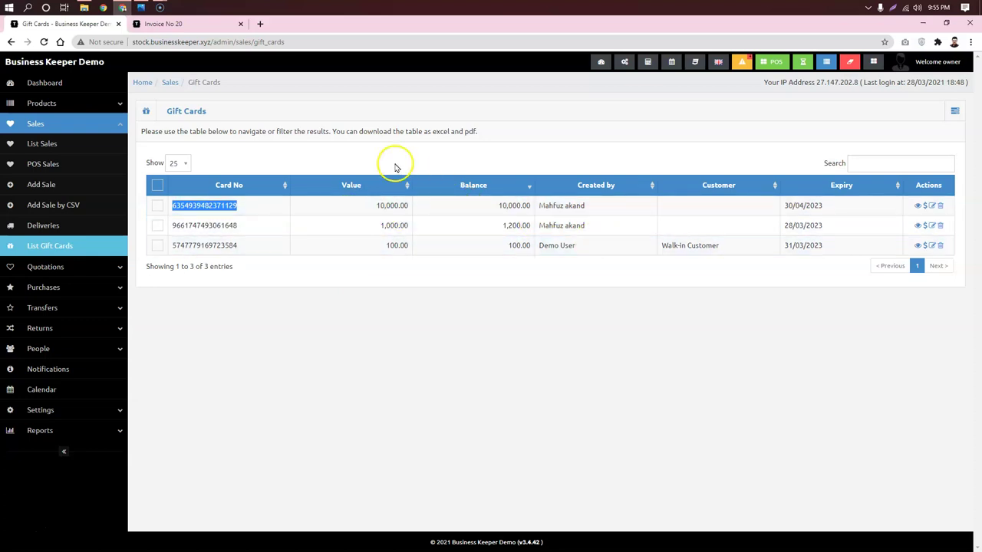
# Return to POS from Invoice No 20, choose the gift card's customer, and add Dove Shampoo to a new sale.
pyautogui.click(163, 24)
pyautogui.scroll(-3, 575, 455)
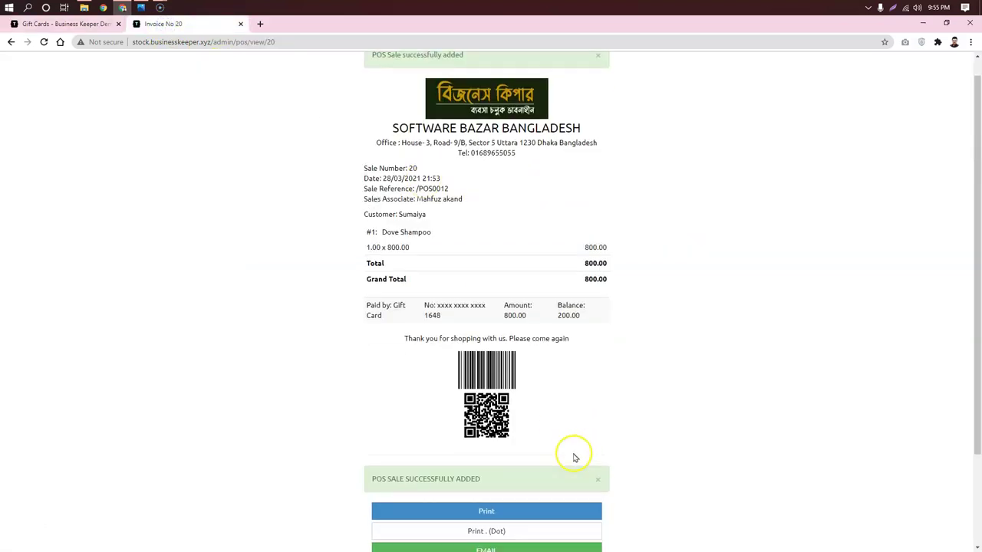
pyautogui.click(560, 459)
pyautogui.click(81, 92)
pyautogui.write('ra')
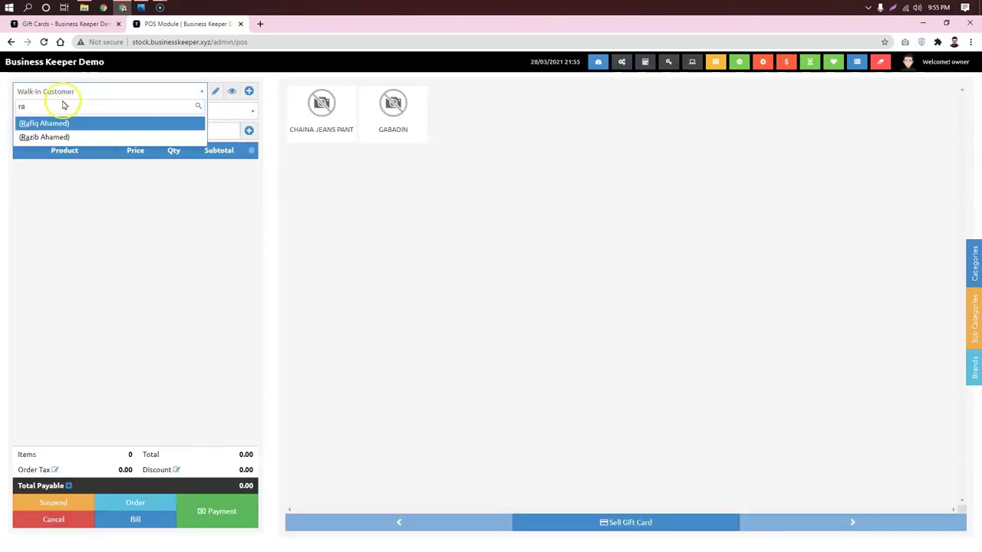
pyautogui.click(72, 123)
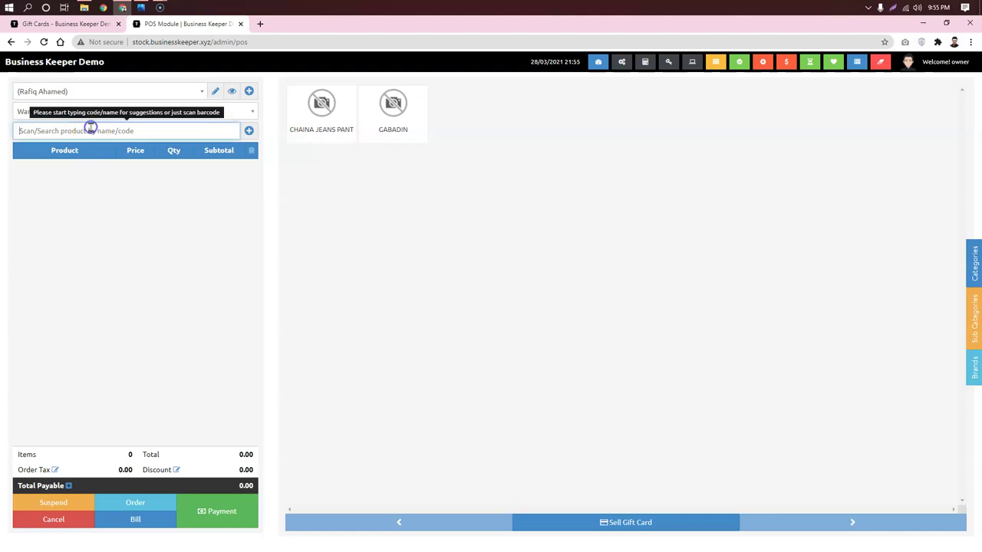
pyautogui.write('do')
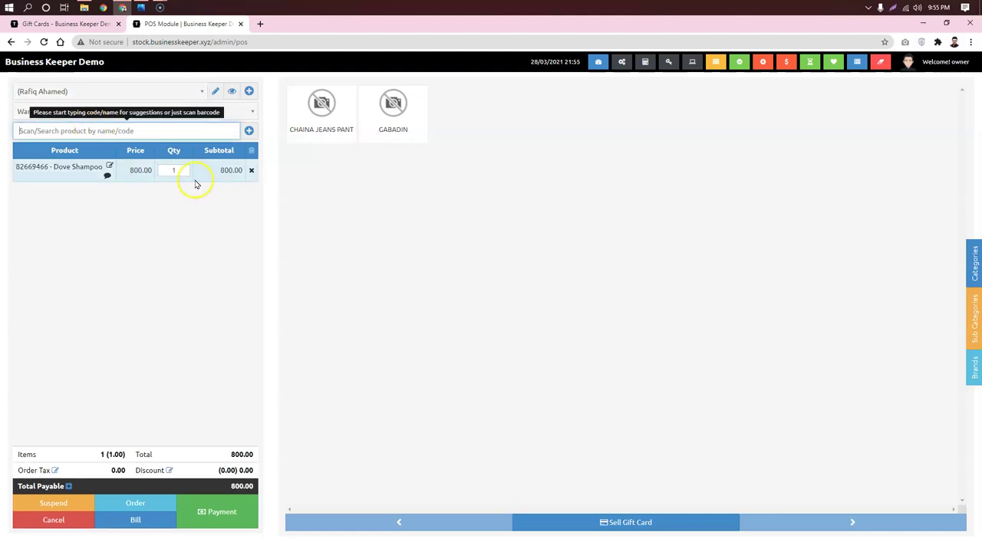
# Change the Dove Shampoo quantity to 4, and set it back to 1.
pyautogui.click(177, 170)
pyautogui.doubleClick(175, 169)
pyautogui.press('BackSpace')
pyautogui.write('4')
pyautogui.click(140, 263)
pyautogui.doubleClick(177, 168)
pyautogui.press('BackSpace')
pyautogui.write('1')
pyautogui.click(150, 273)
# Set the 800 sale's payment method to Gift Card, paste the copied gift card number, and check the card's details.
pyautogui.click(221, 515)
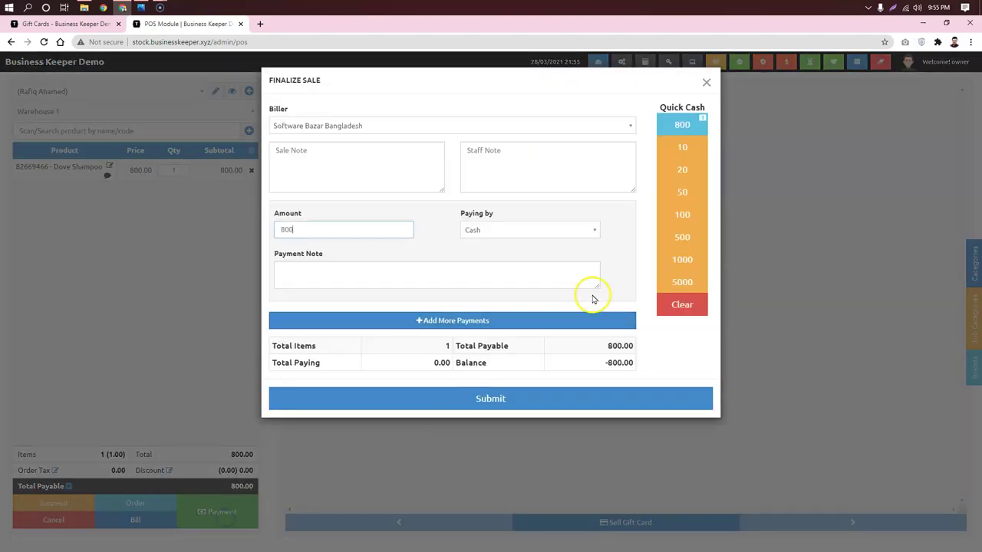
pyautogui.click(544, 230)
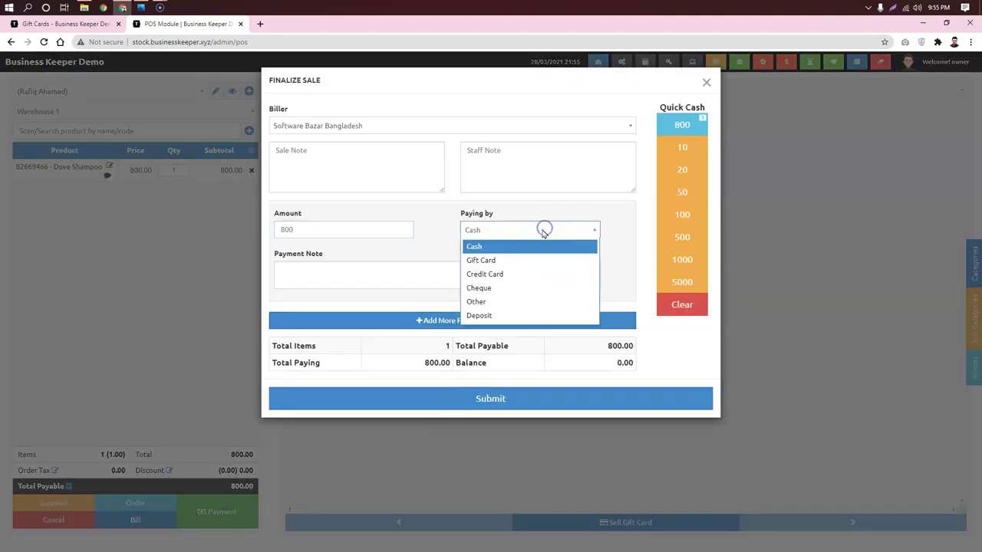
pyautogui.click(516, 261)
pyautogui.click(329, 230)
pyautogui.click(358, 285)
pyautogui.click(367, 270)
pyautogui.hotkey('ctrl', 'v')
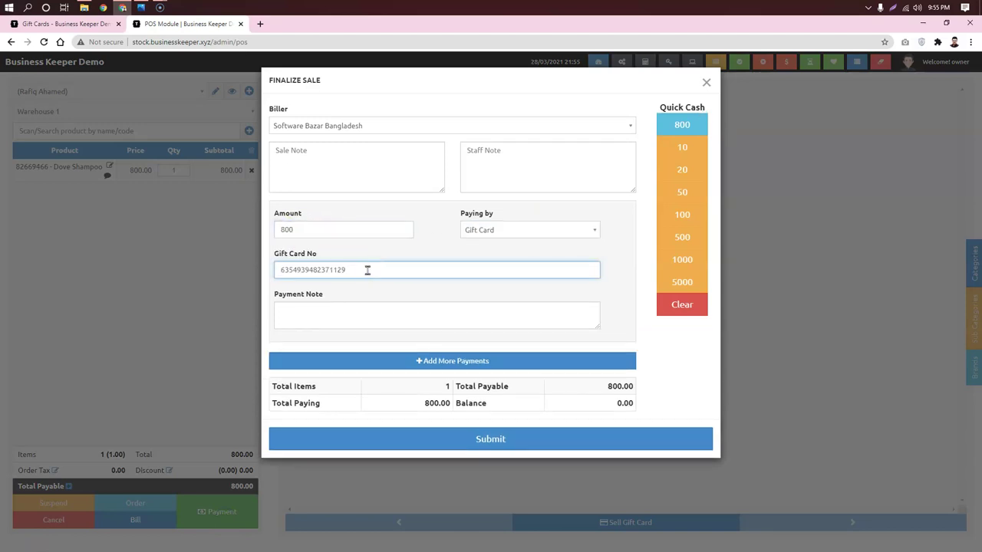
pyautogui.click(405, 288)
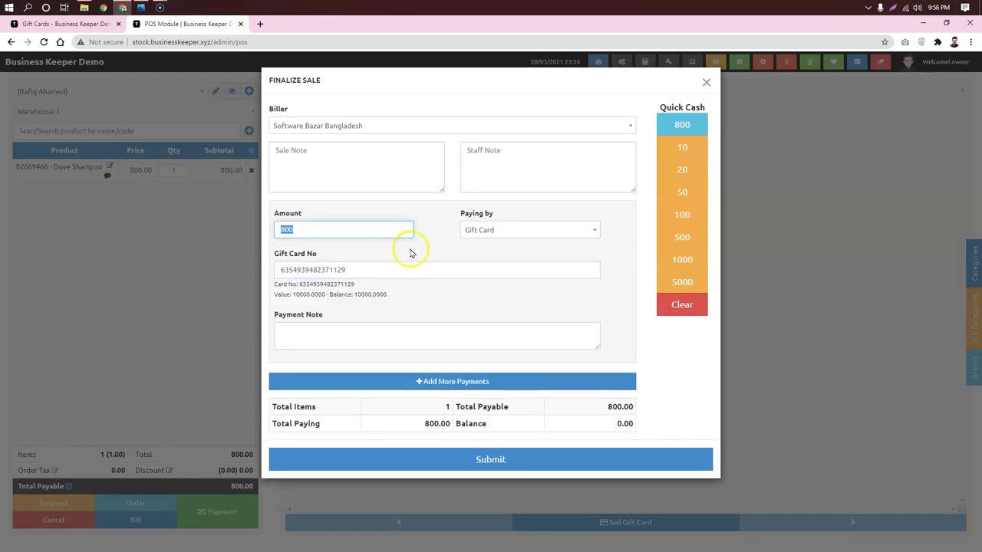
pyautogui.moveTo(387, 295); pyautogui.dragTo(345, 294)
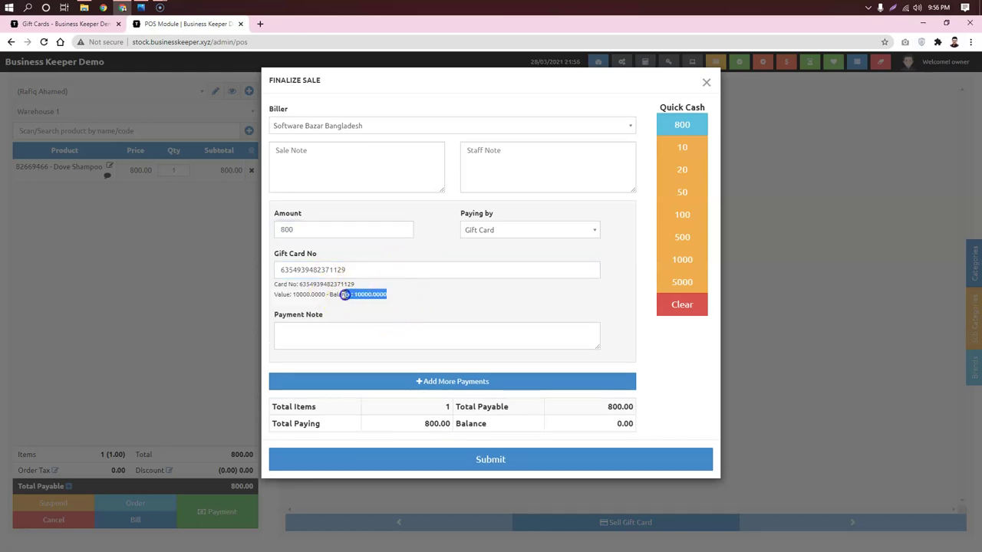
pyautogui.click(407, 307)
# Test the payment with an altered last digit in the gift card number, and restore the correct number.
pyautogui.click(358, 268)
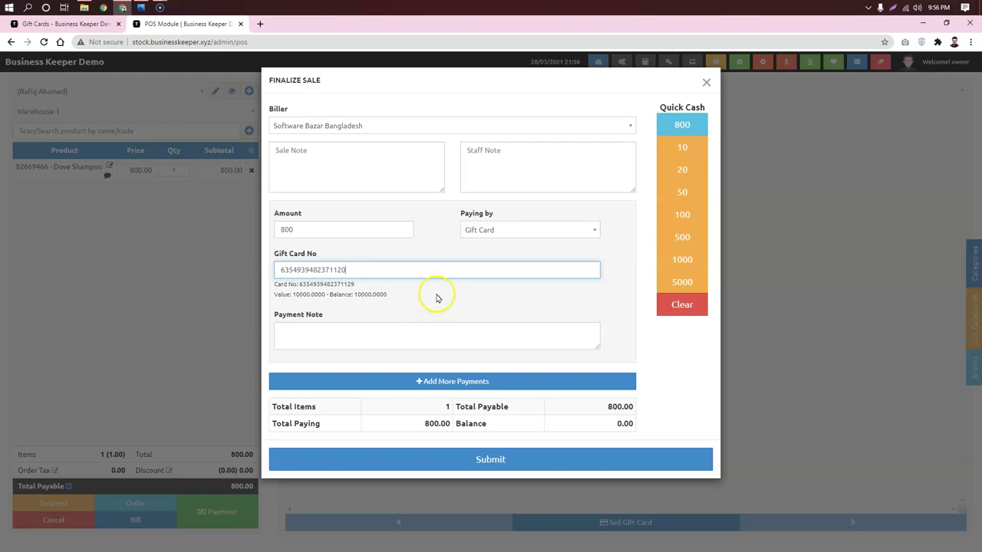
pyautogui.click(439, 297)
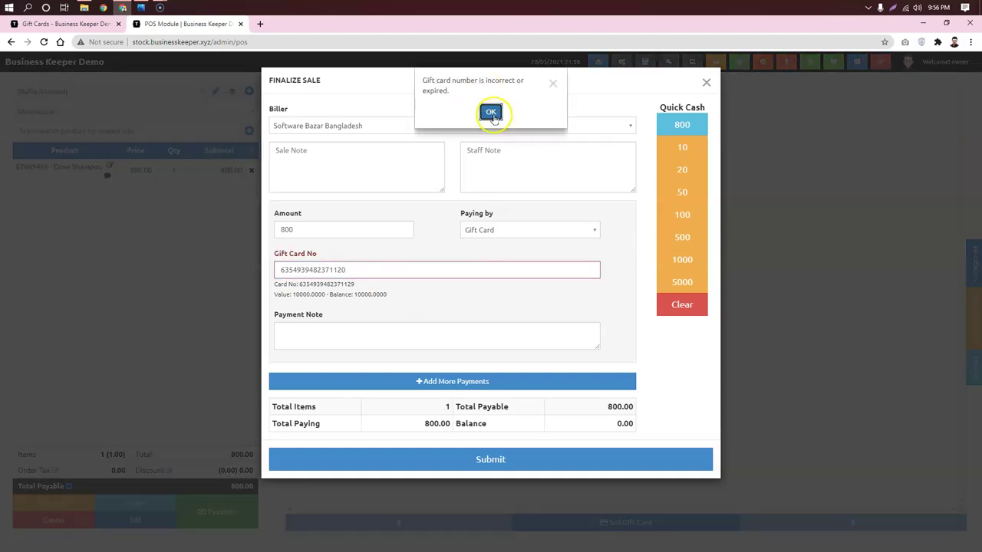
pyautogui.click(492, 113)
pyautogui.click(365, 268)
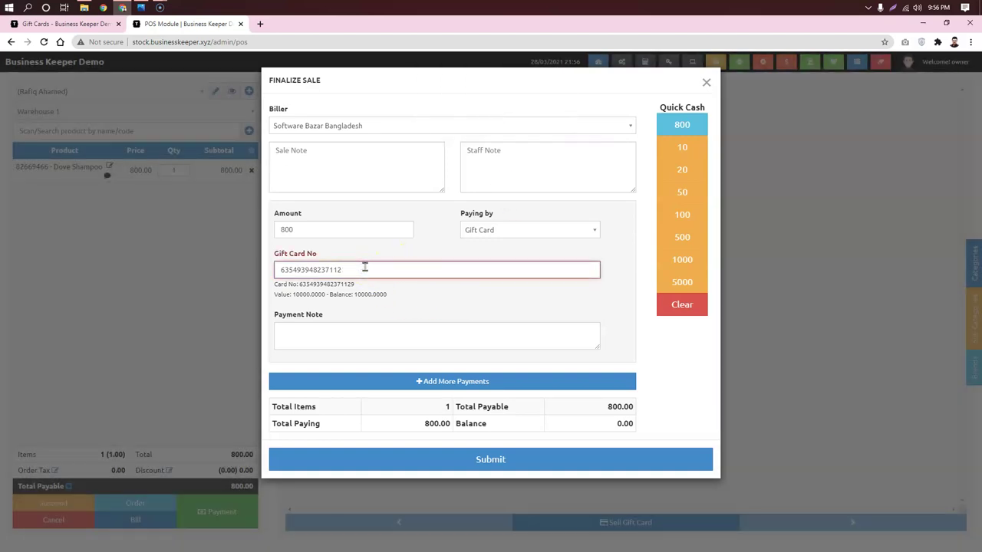
pyautogui.click(434, 288)
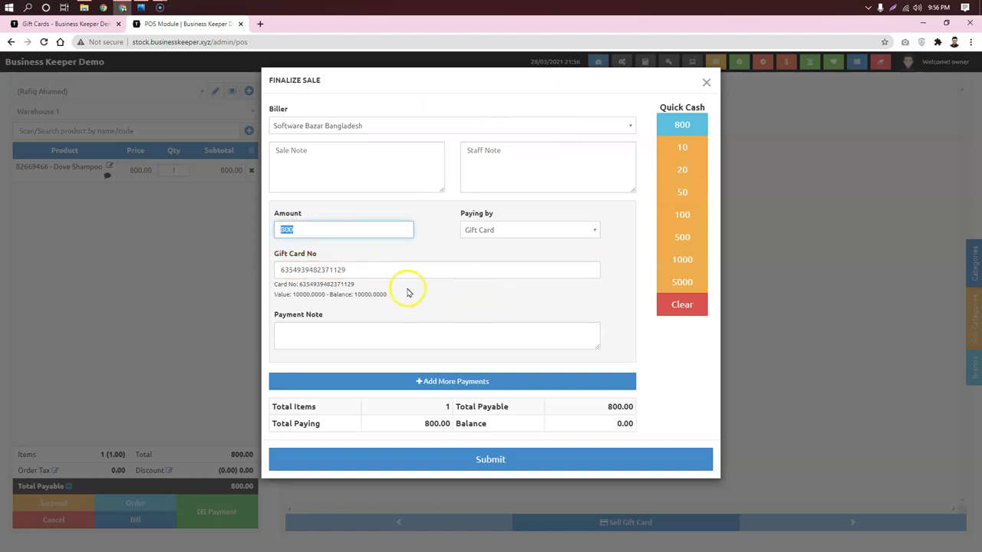
# Submit the gift card payment and review the card's value and balance in the refreshed gift card list.
pyautogui.click(562, 463)
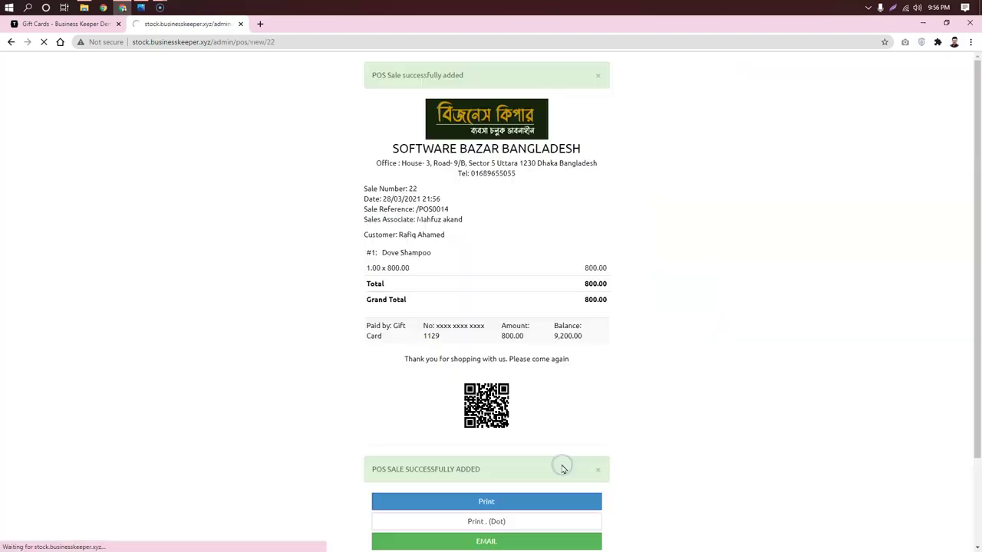
pyautogui.click(96, 25)
pyautogui.click(45, 42)
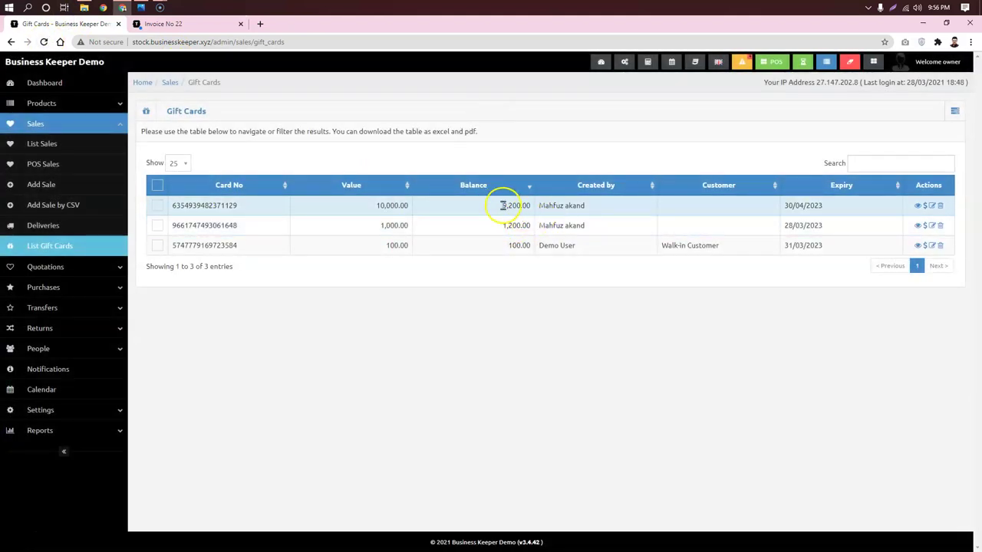
pyautogui.doubleClick(395, 206)
pyautogui.moveTo(502, 206); pyautogui.dragTo(524, 205)
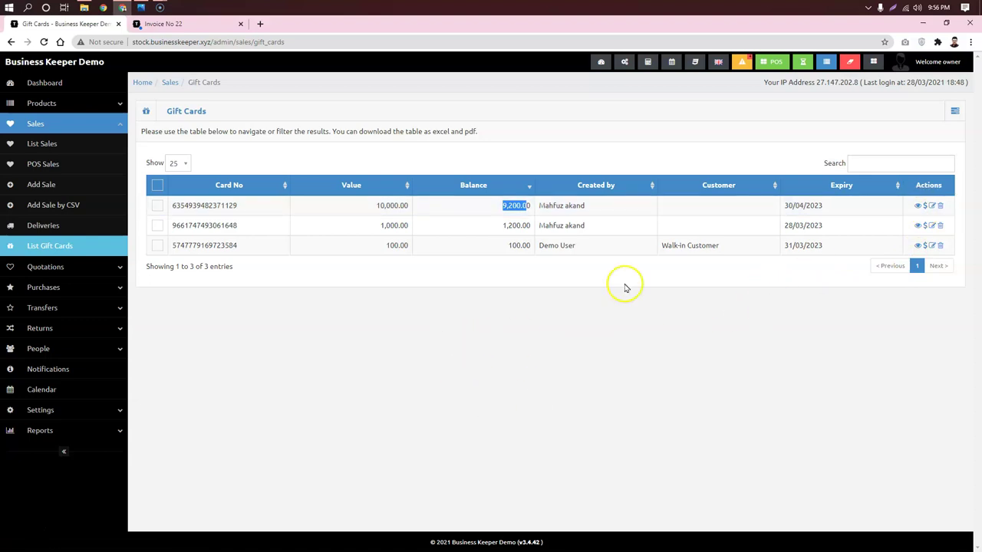
pyautogui.click(526, 383)
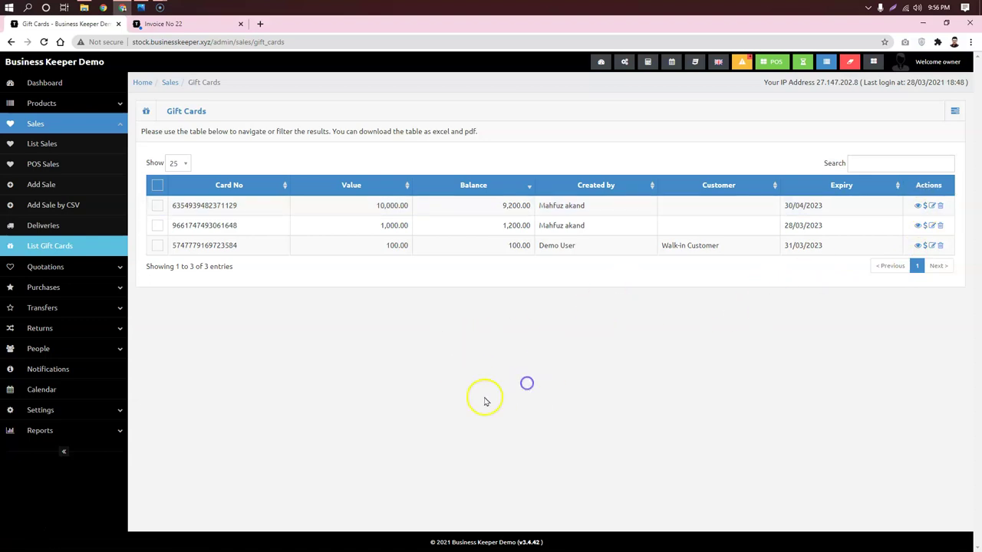
# Cancel printing the receipt of Invoice No 22 and close the invoice.
pyautogui.click(171, 25)
pyautogui.click(805, 486)
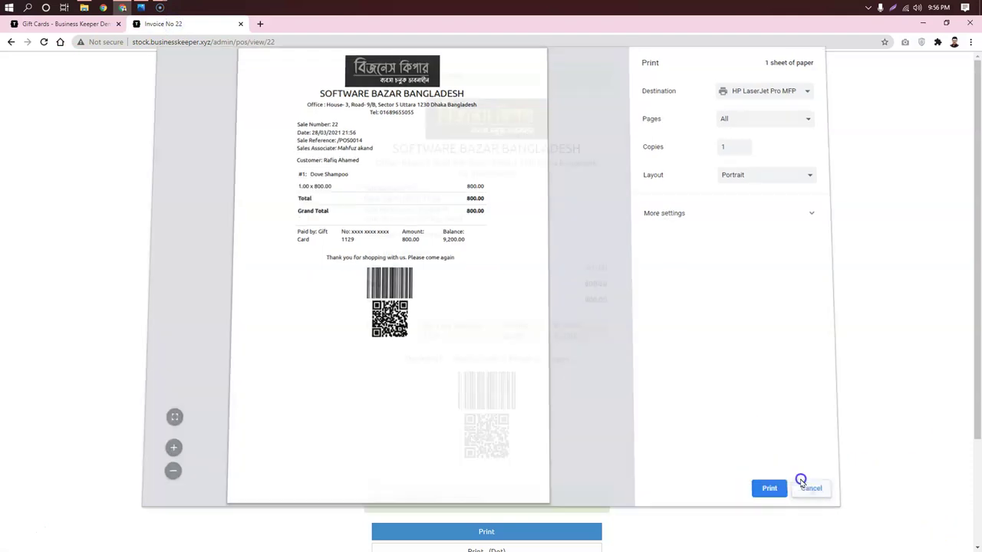
pyautogui.click(240, 25)
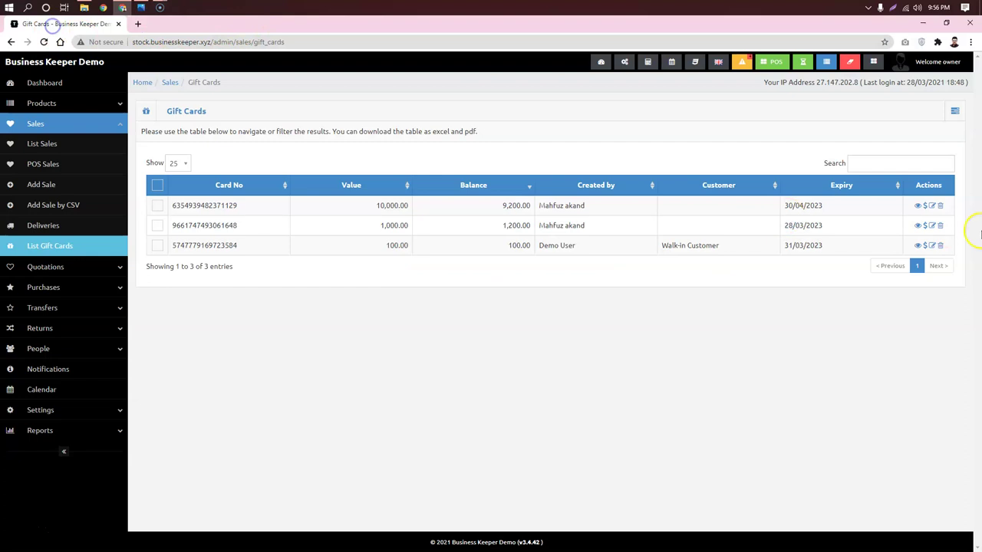
# View the 10,000 gift card, preview its printout without printing, and close the card view.
pyautogui.click(917, 206)
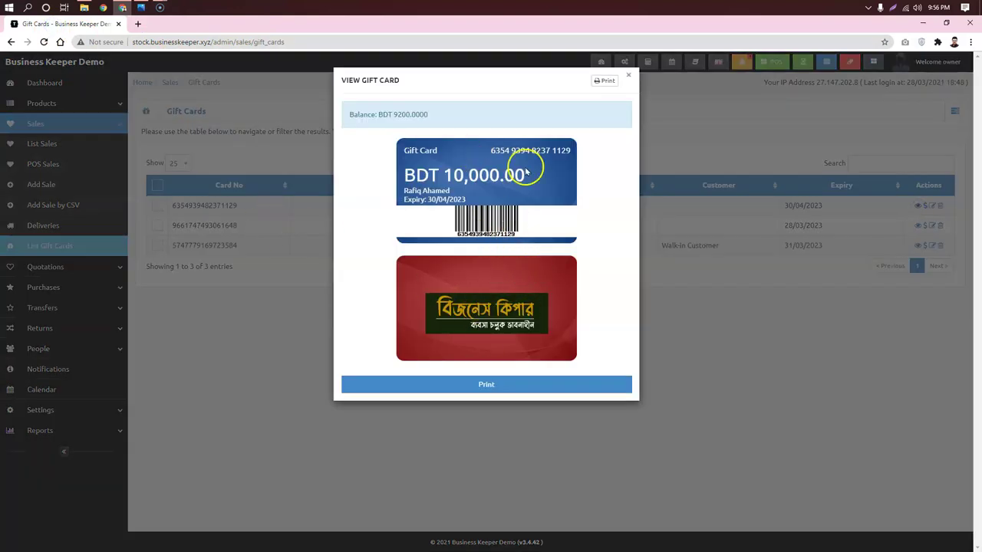
pyautogui.click(606, 80)
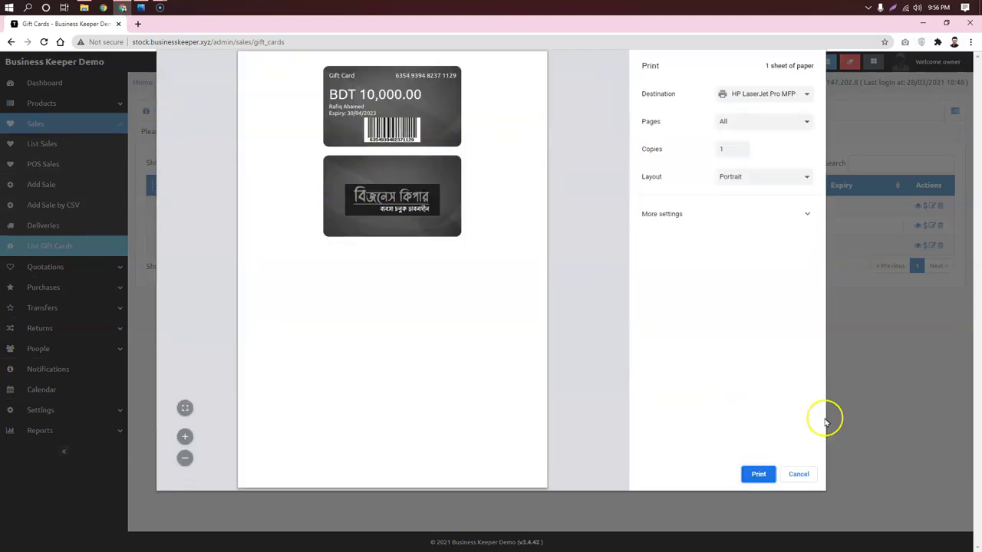
pyautogui.click(798, 475)
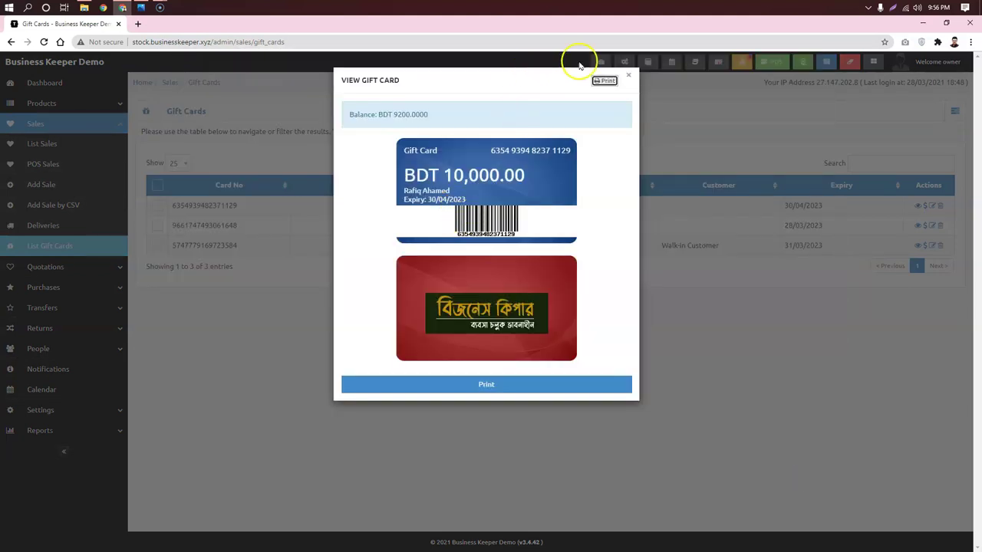
pyautogui.click(628, 80)
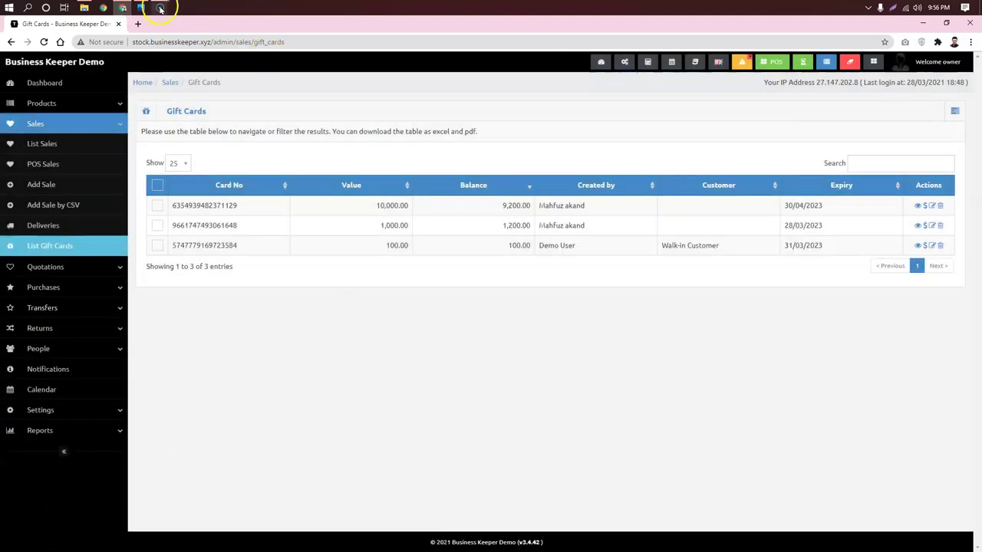
pyautogui.moveTo(160, 9)
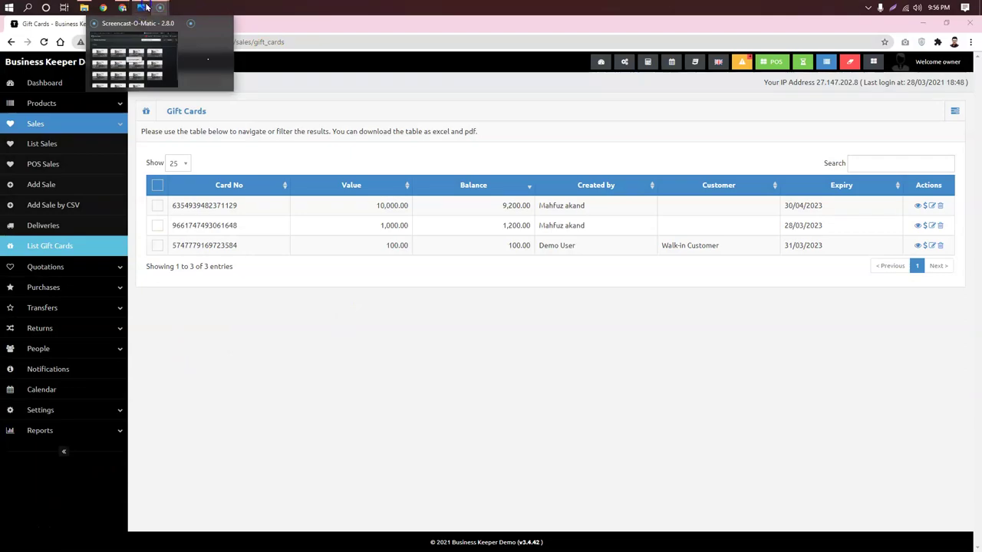